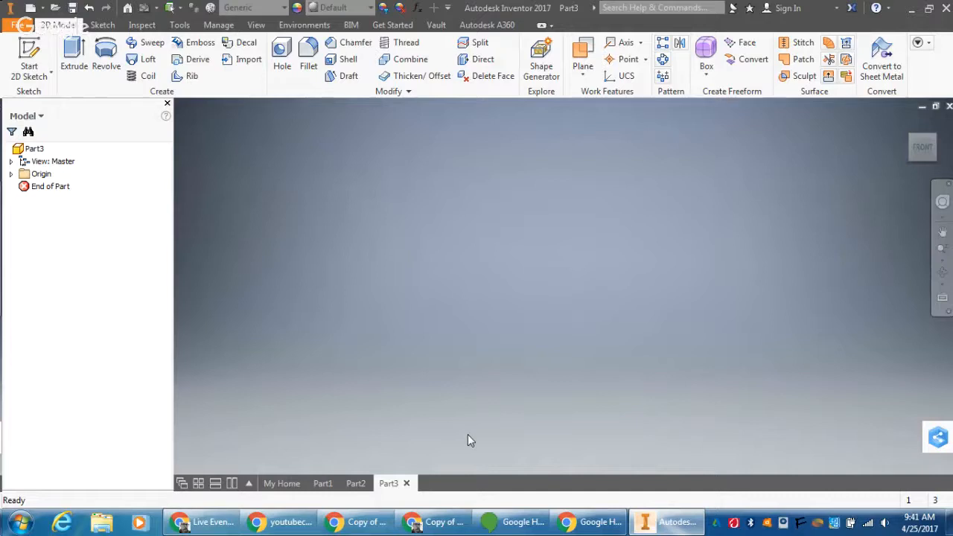
Step: Close the empty Part3 and Part2 files and start a 2D sketch on the front origin plane of Part1
left_click(407, 483)
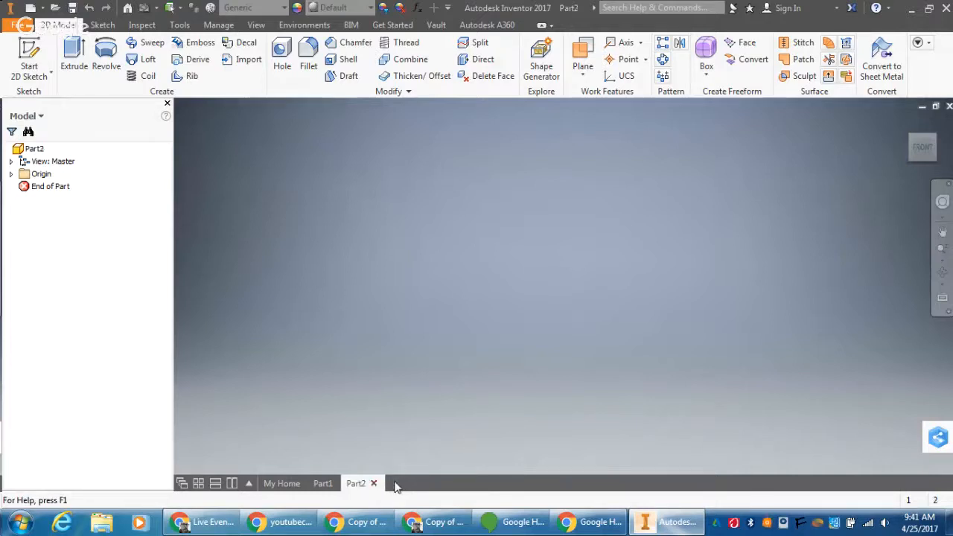
left_click(374, 483)
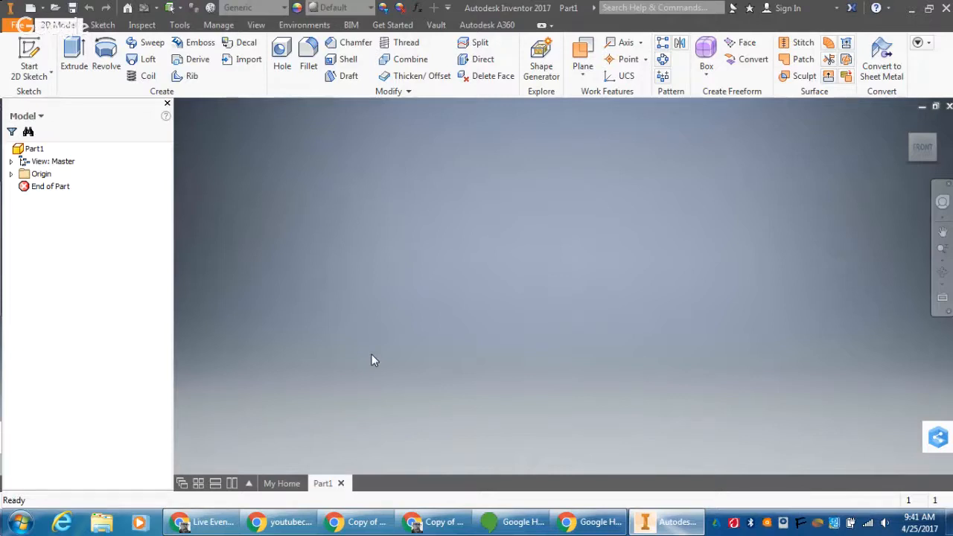
left_click(29, 54)
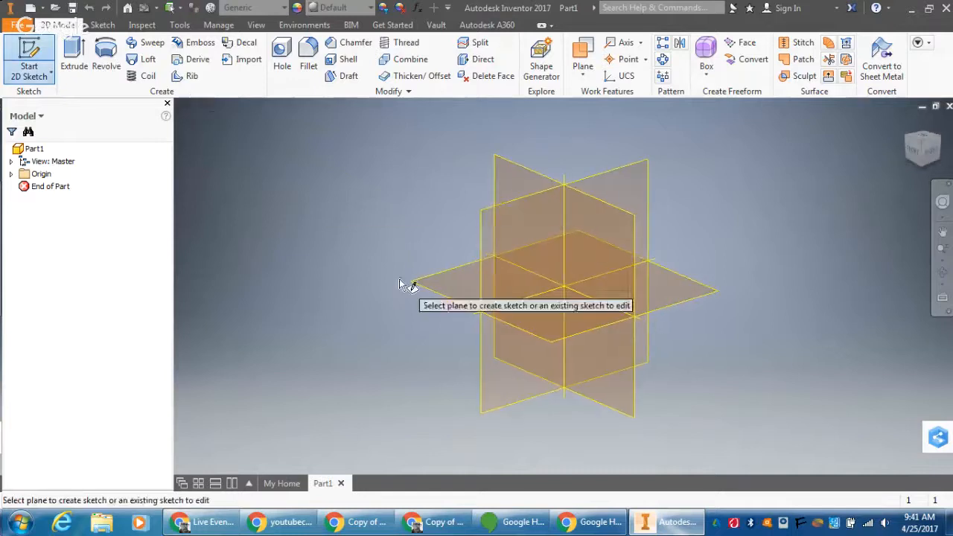
left_click(599, 244)
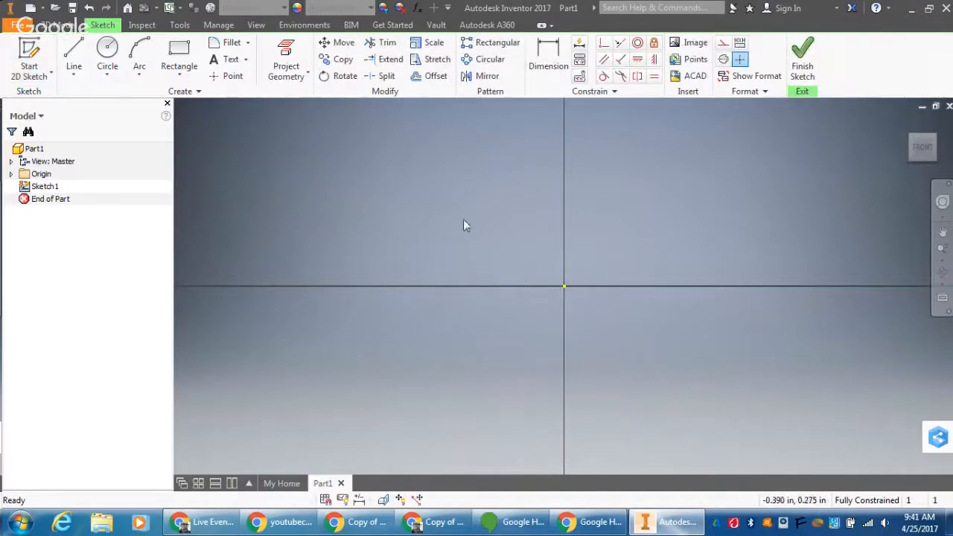
Step: Sketch a 22 mm diameter circle centred on the origin
left_click(108, 52)
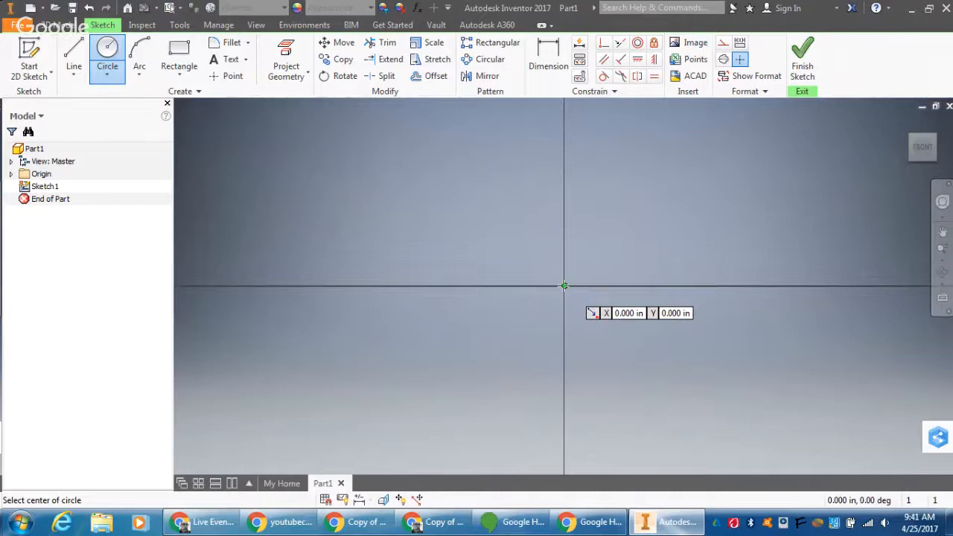
left_click(564, 285)
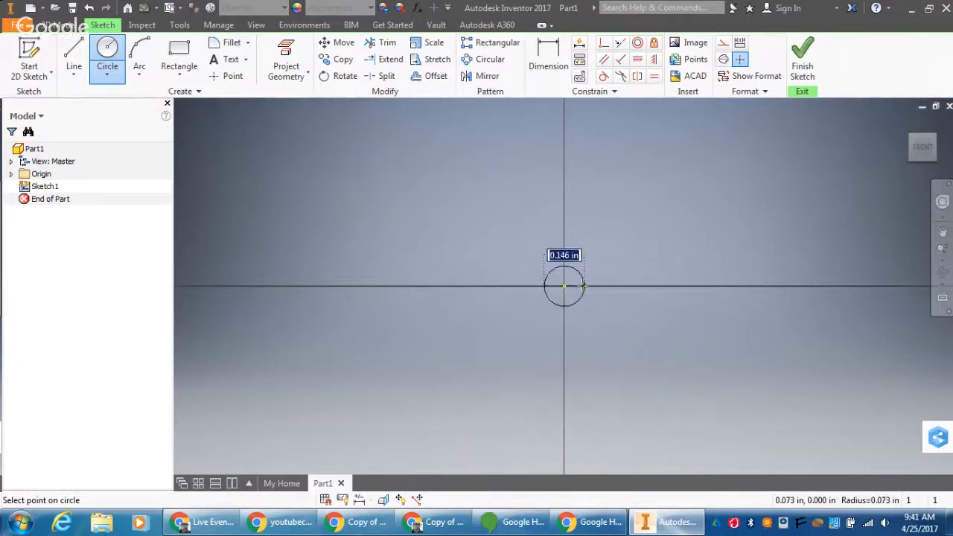
type("22mm")
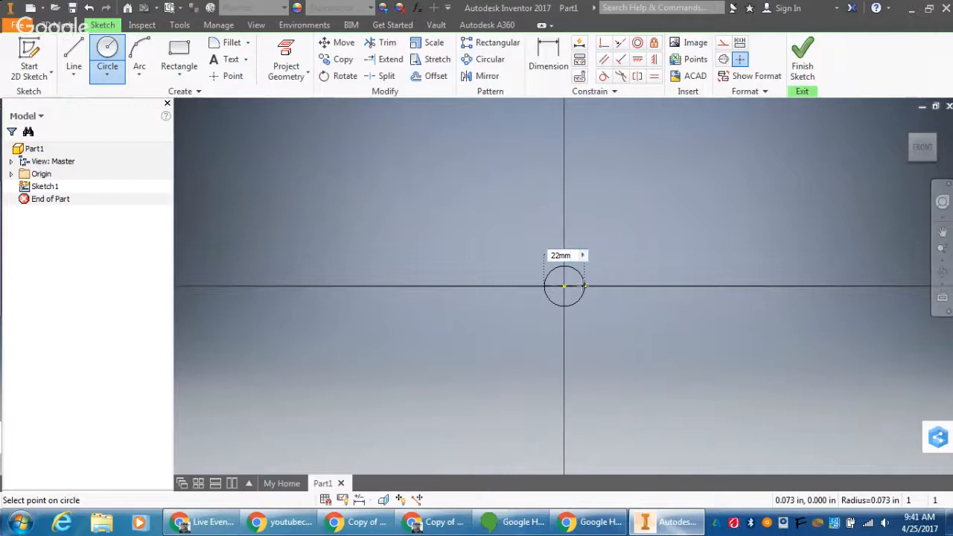
key("Return")
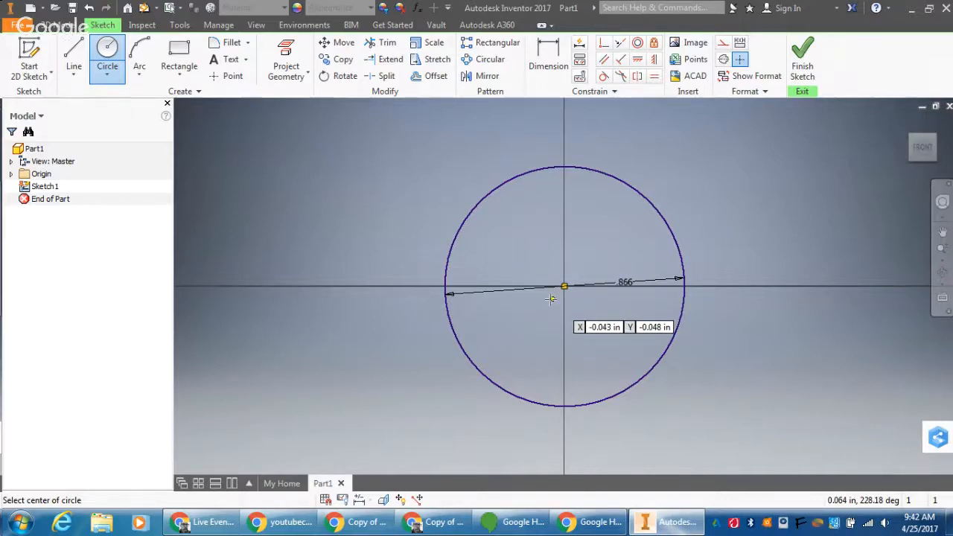
Step: Sketch a larger concentric circle with a 4 in diameter centred on the origin
left_click(564, 286)
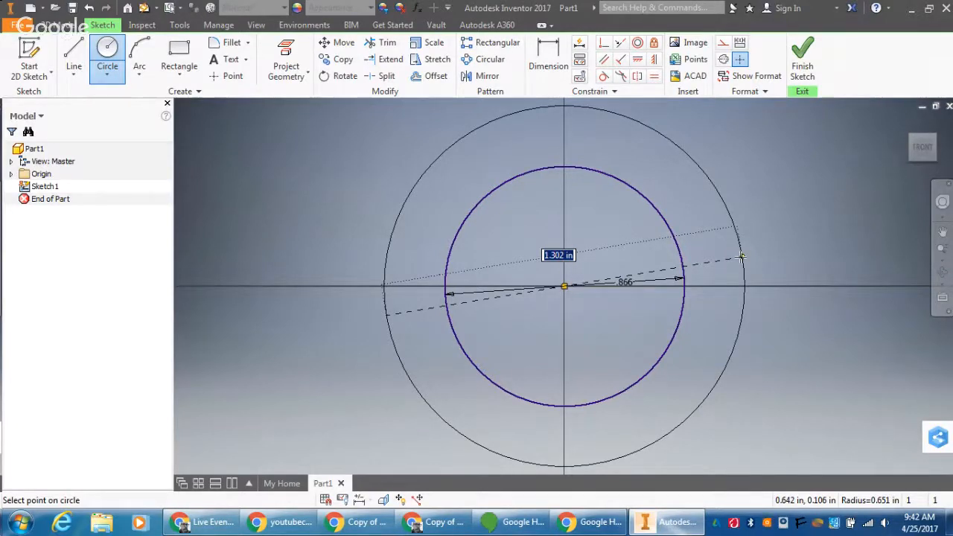
type(".4")
key("Return")
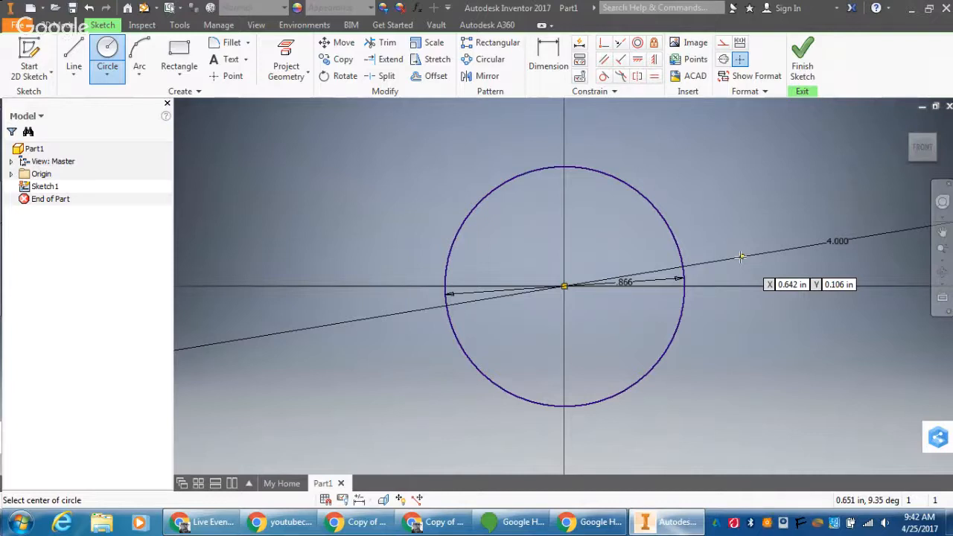
scroll(741, 256, "down", 4)
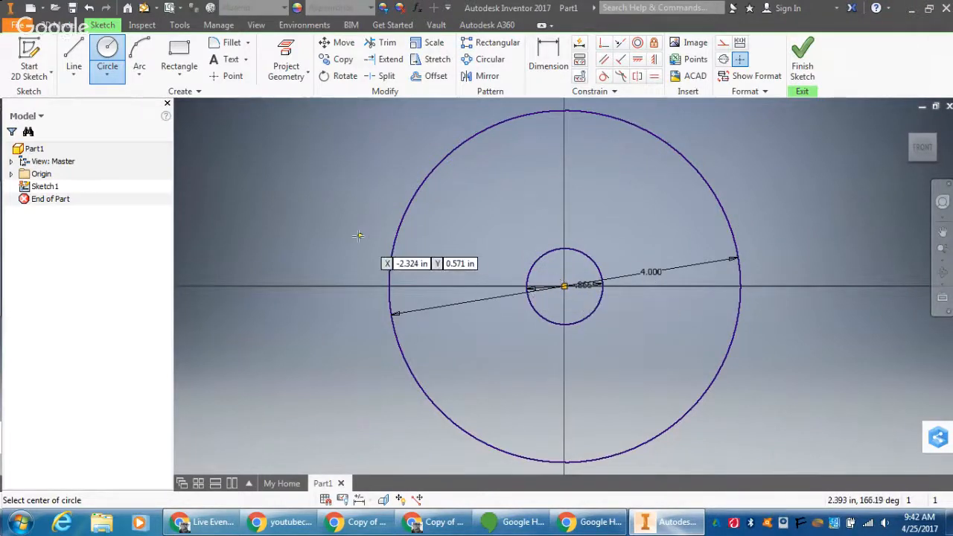
key("Escape")
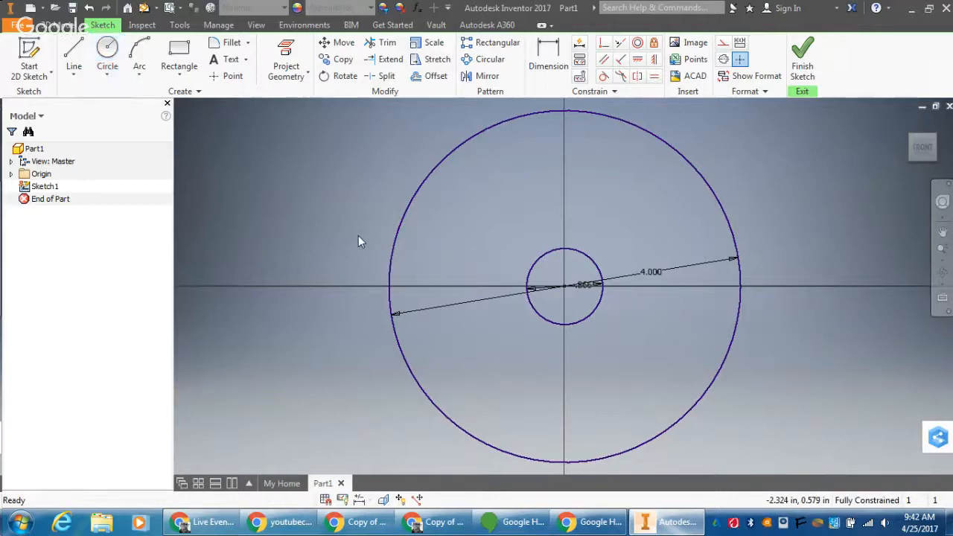
Step: Convert both concentric circles to construction geometry
left_click_drag(800, 241, 301, 261)
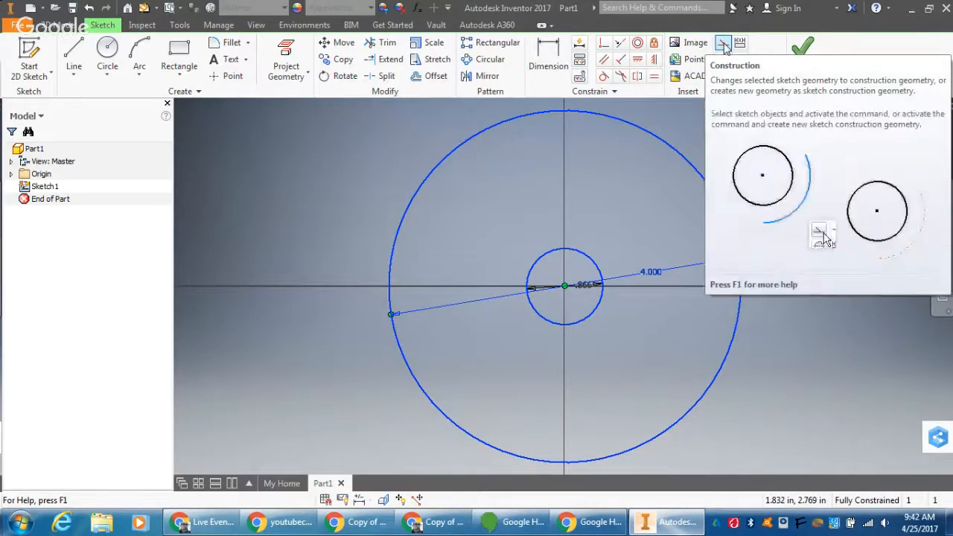
left_click(724, 45)
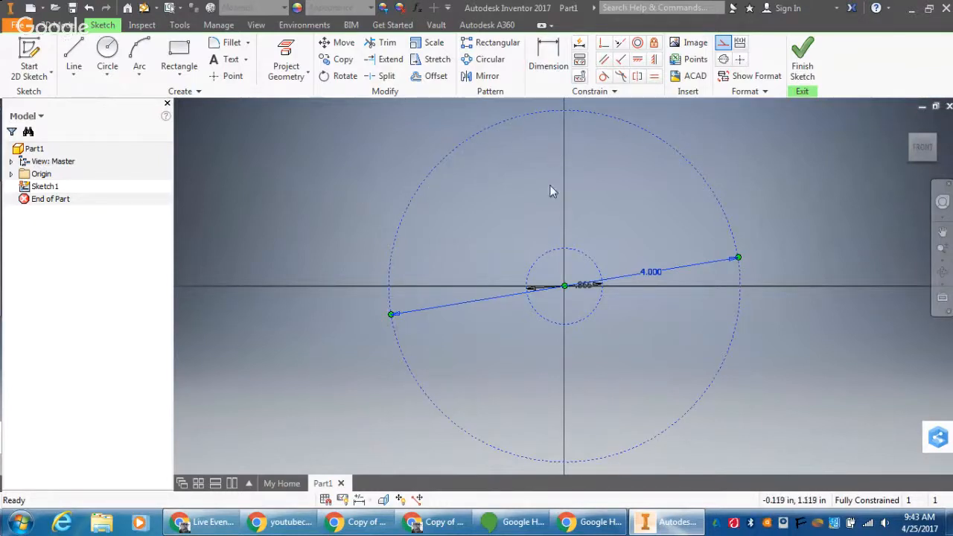
Step: Sketch a 0.2 in vertical line straight down from the top point of the outer circle
left_click(563, 110)
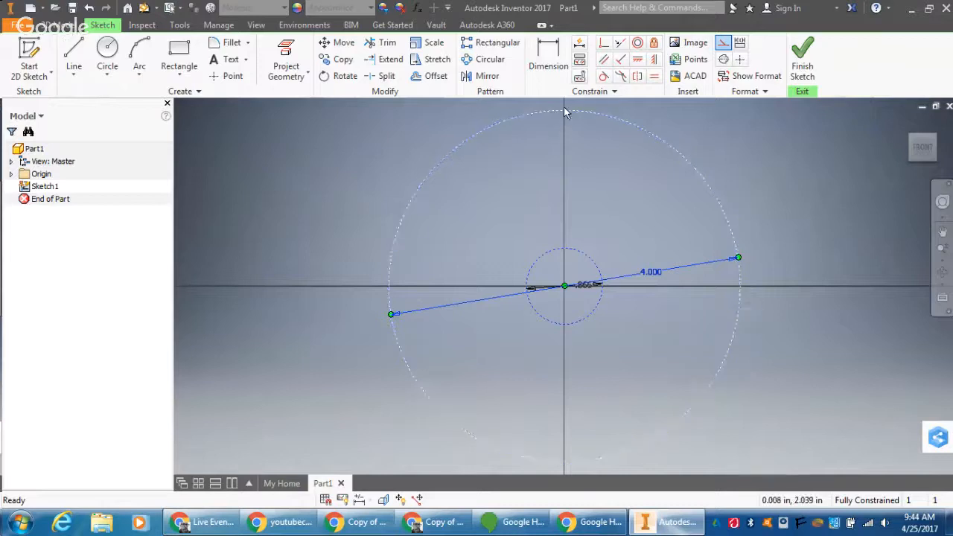
left_click(74, 56)
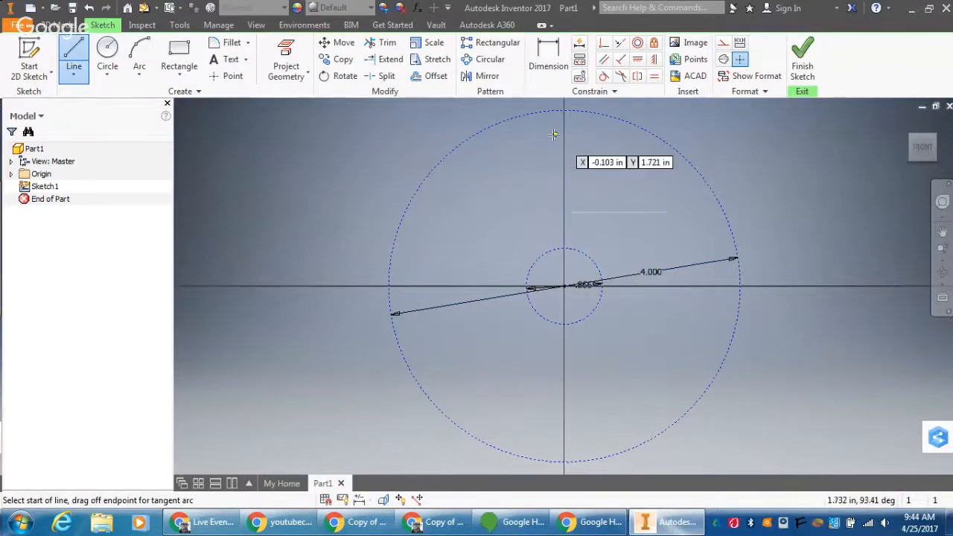
left_click(564, 110)
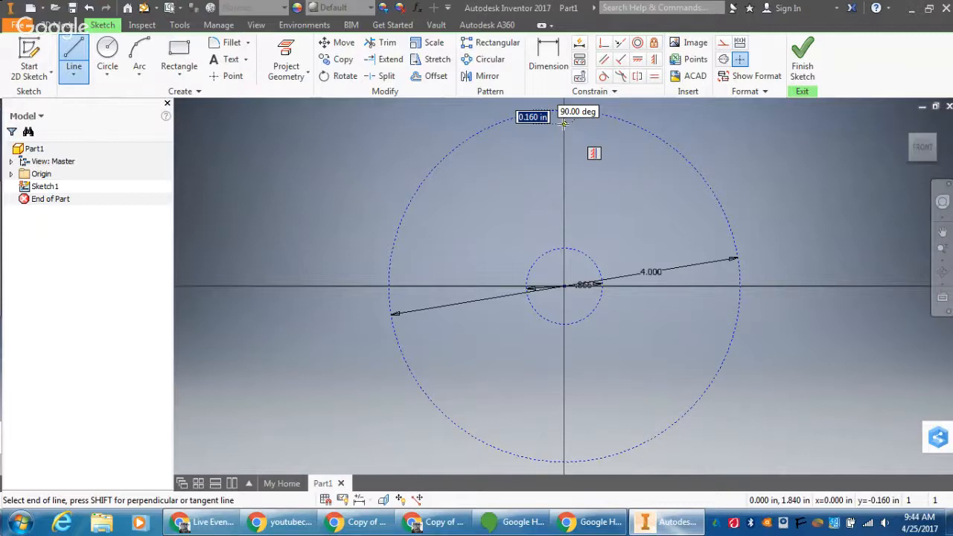
type(".2")
key("Return")
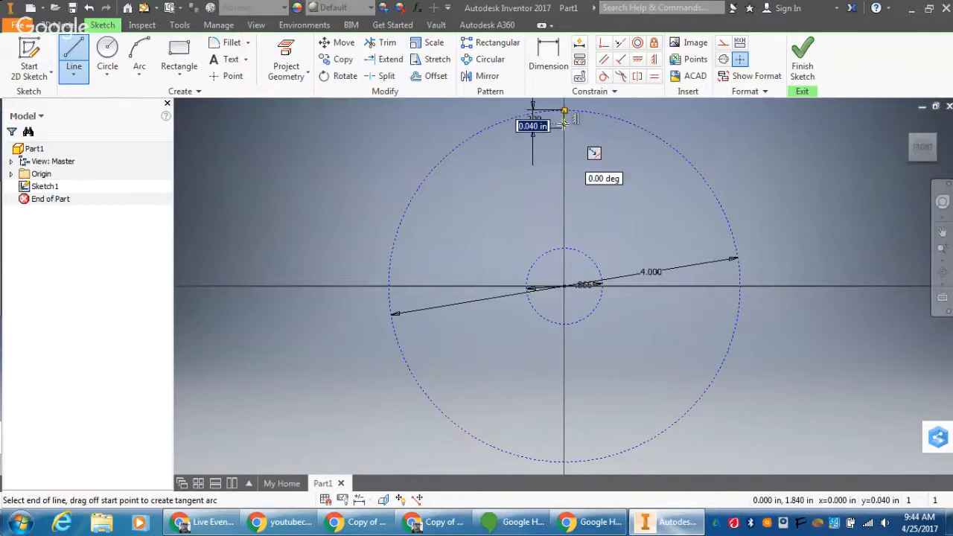
key("Escape")
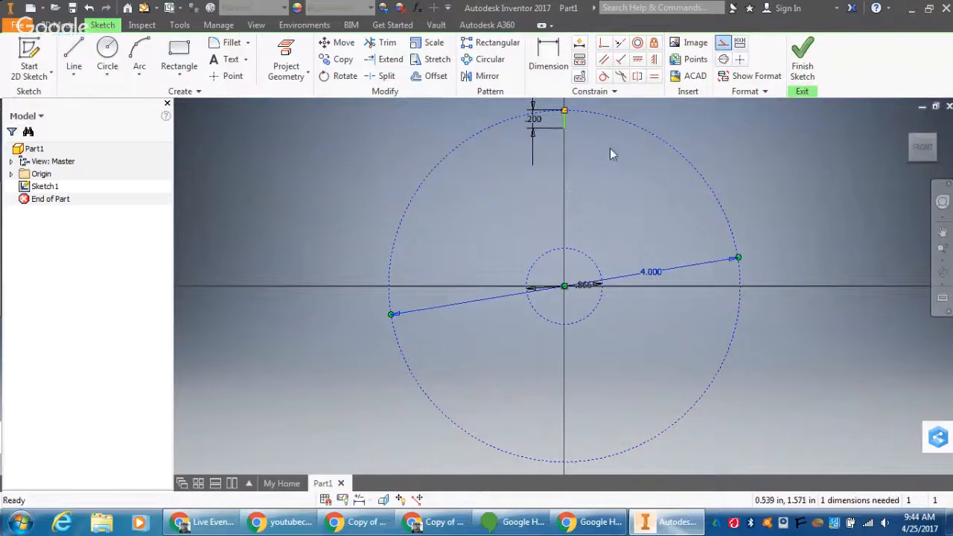
right_click(566, 125)
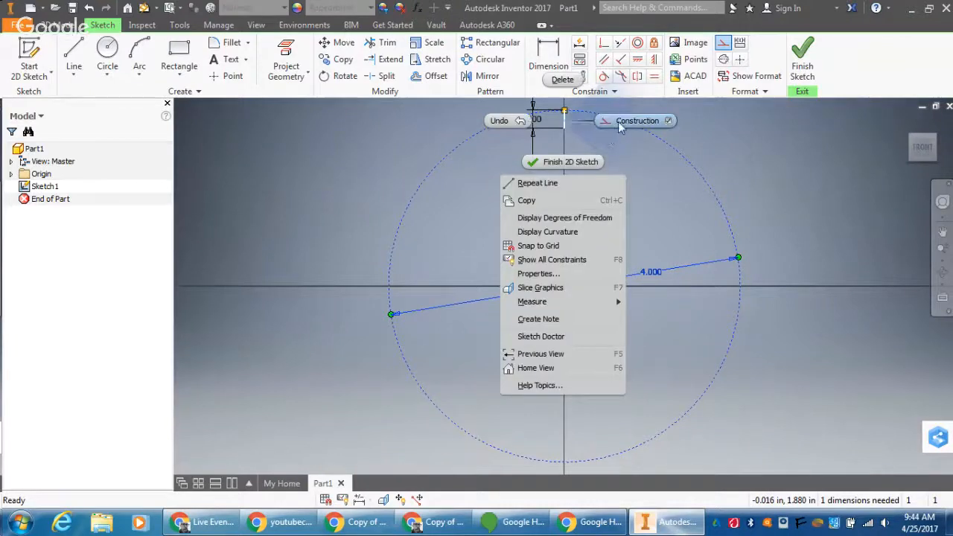
left_click(619, 125)
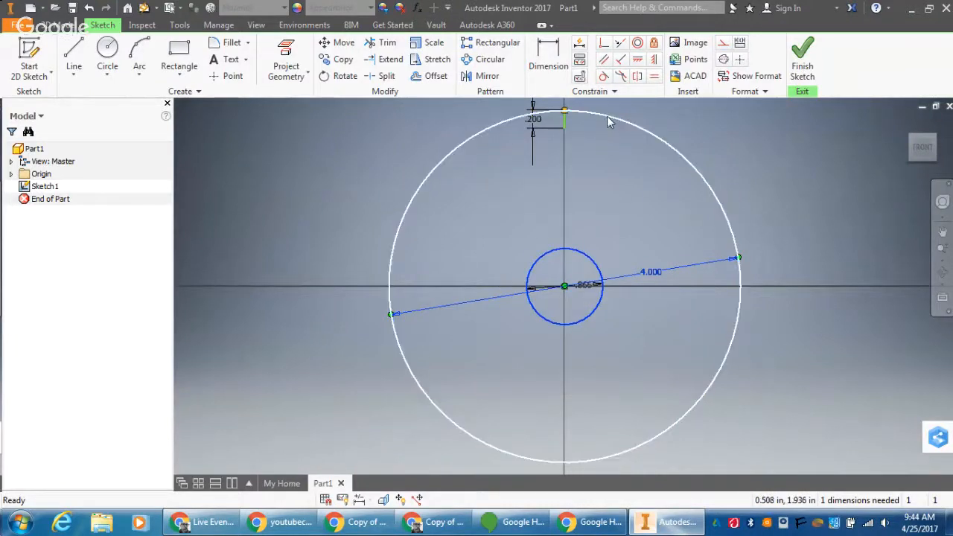
right_click(607, 115)
left_click(646, 114)
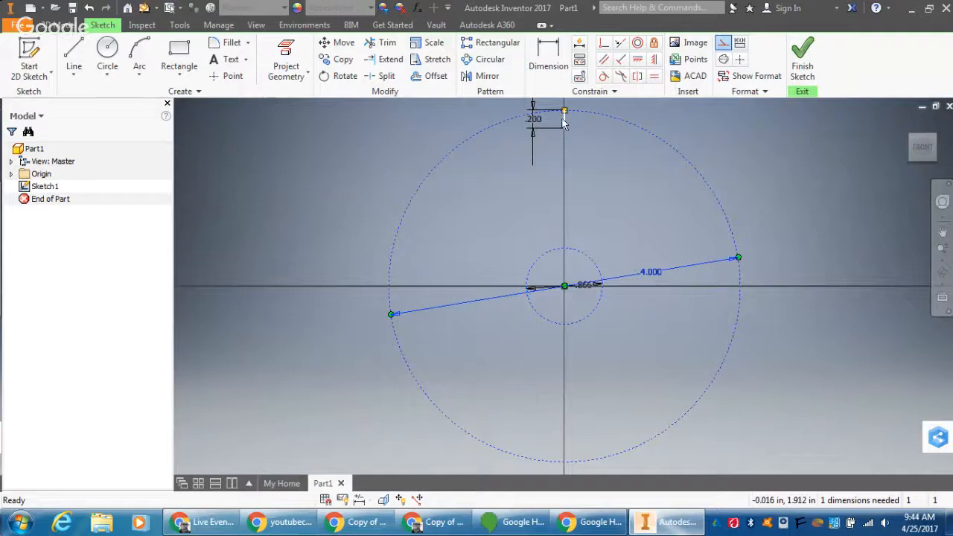
Step: Convert the short vertical line inside the outer circle's top to construction geometry and clear the selection
left_click(565, 123)
right_click(564, 122)
left_click(615, 118)
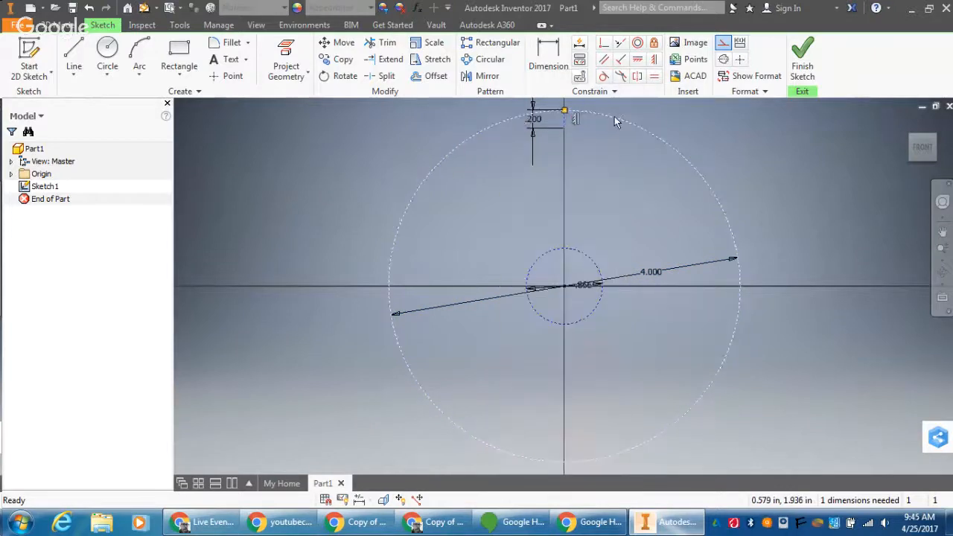
left_click(599, 169)
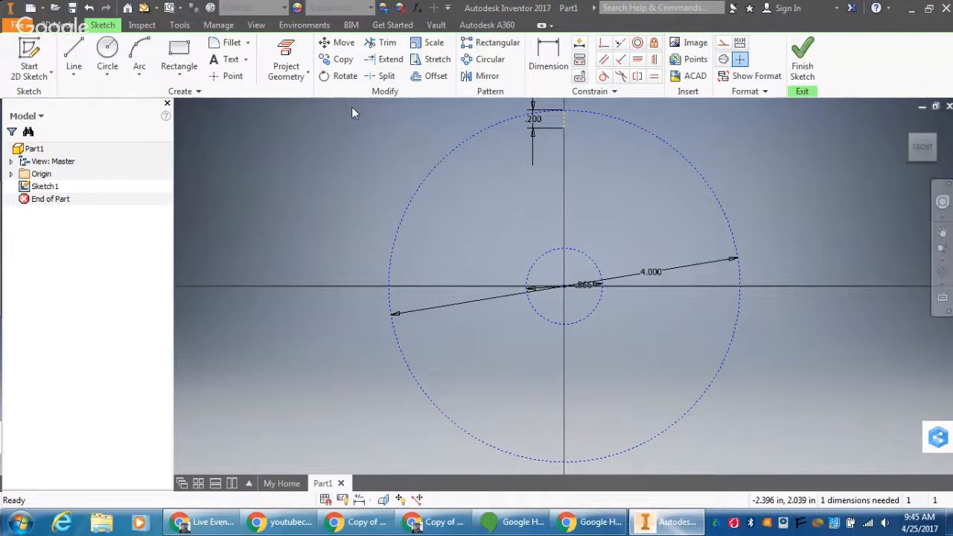
left_click(189, 77)
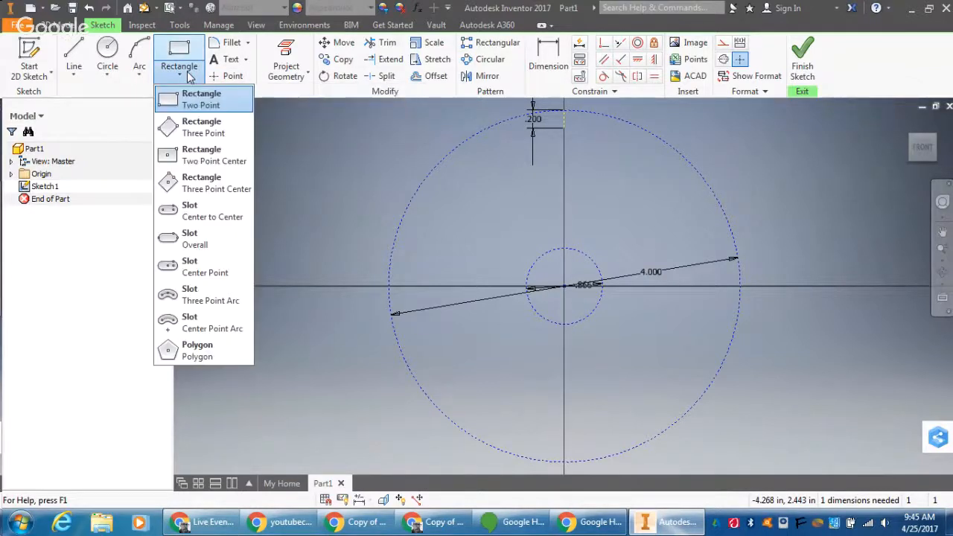
left_click(200, 350)
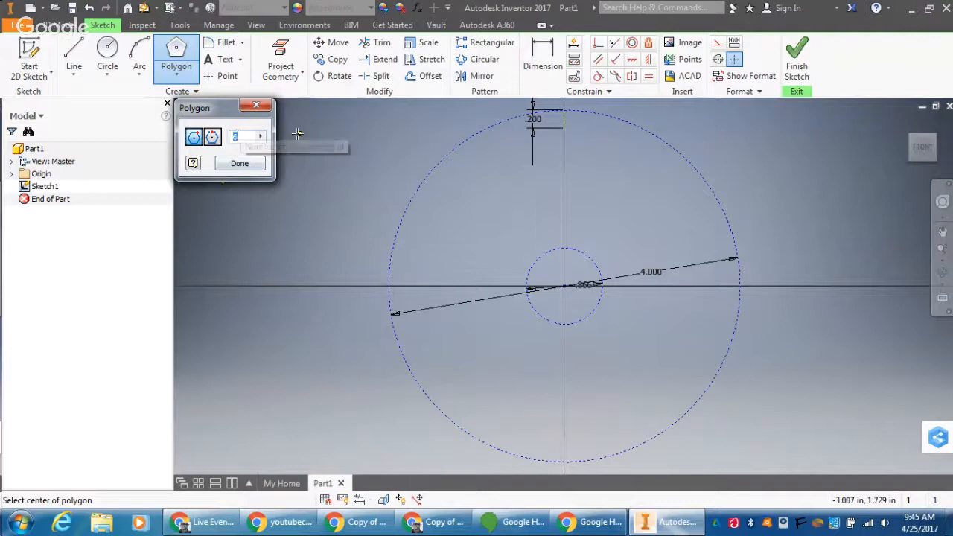
left_click(564, 126)
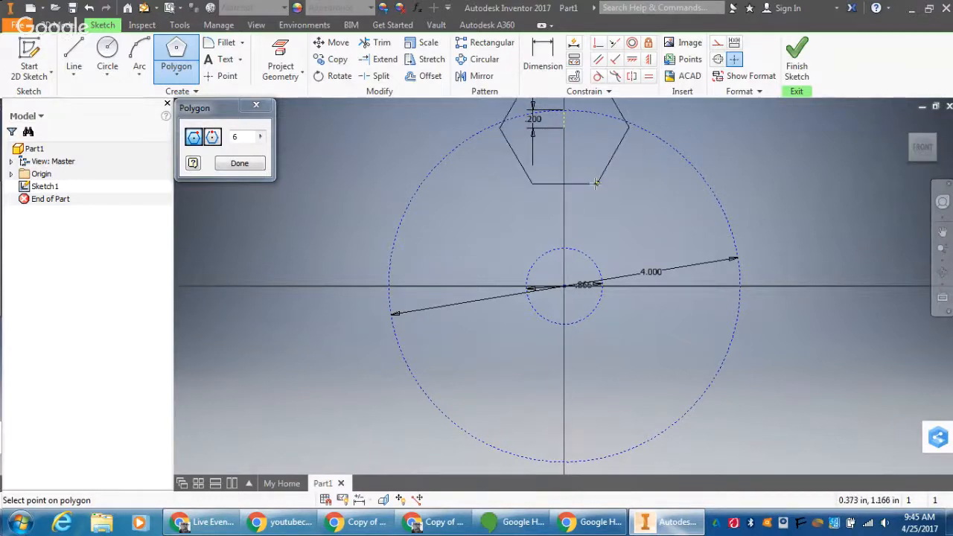
scroll(595, 183, "down", 3)
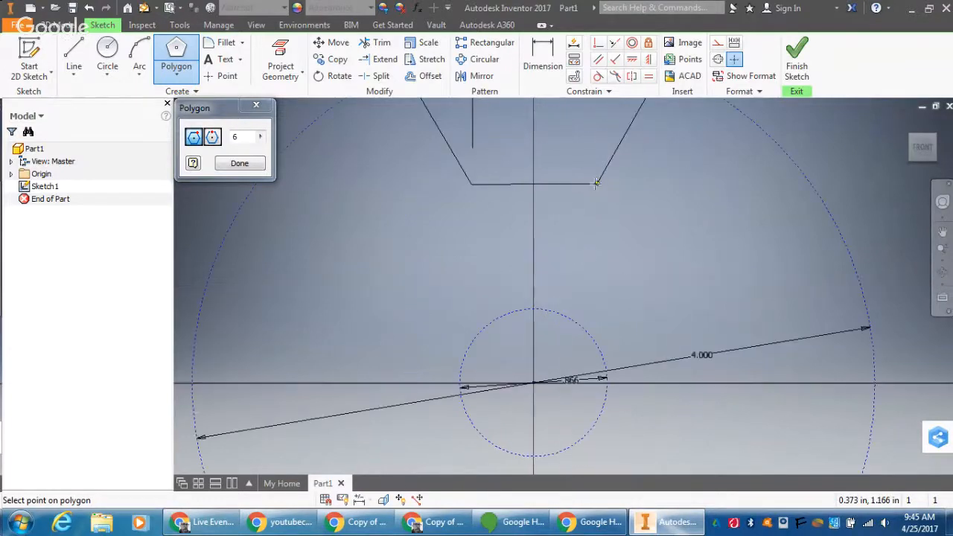
scroll(595, 183, "up", 3)
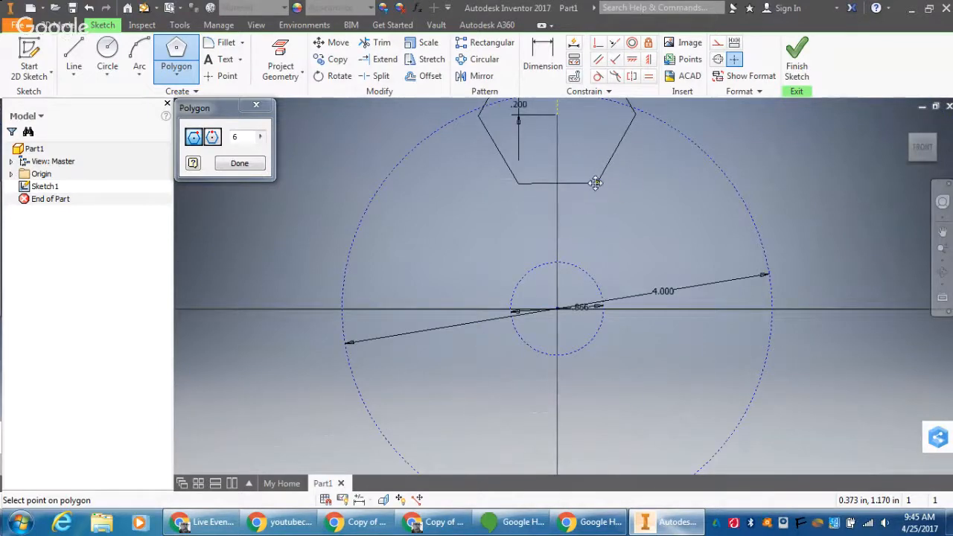
scroll(595, 183, "up", 2)
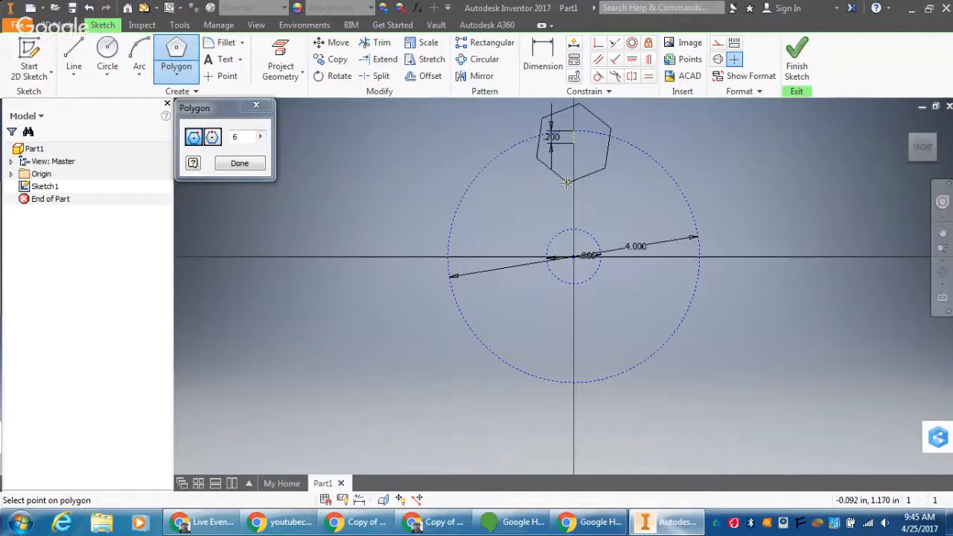
key("Escape")
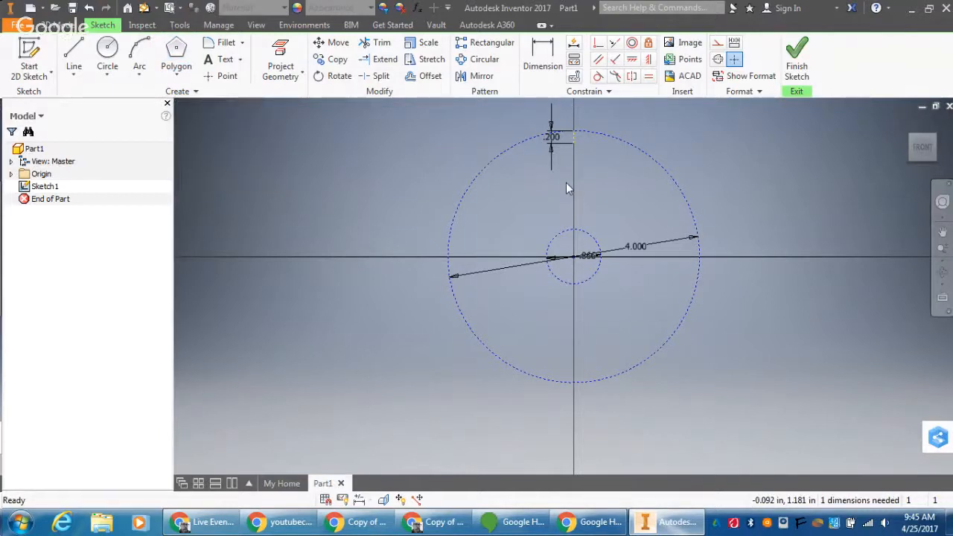
left_click(177, 54)
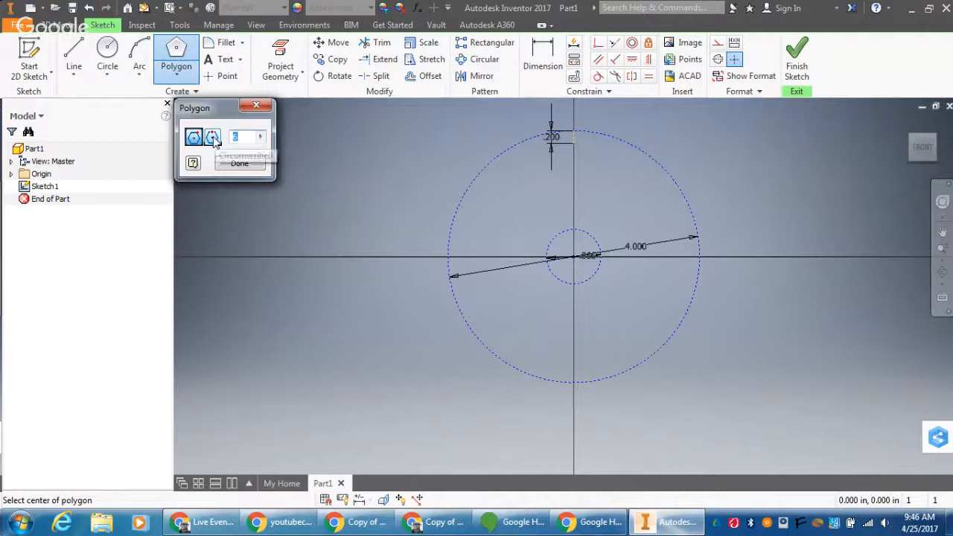
left_click(214, 139)
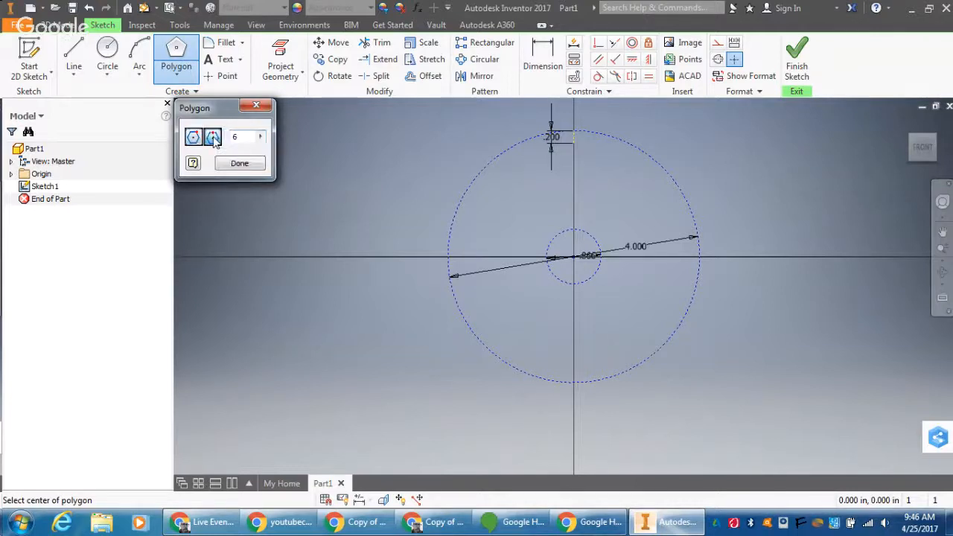
left_click(573, 142)
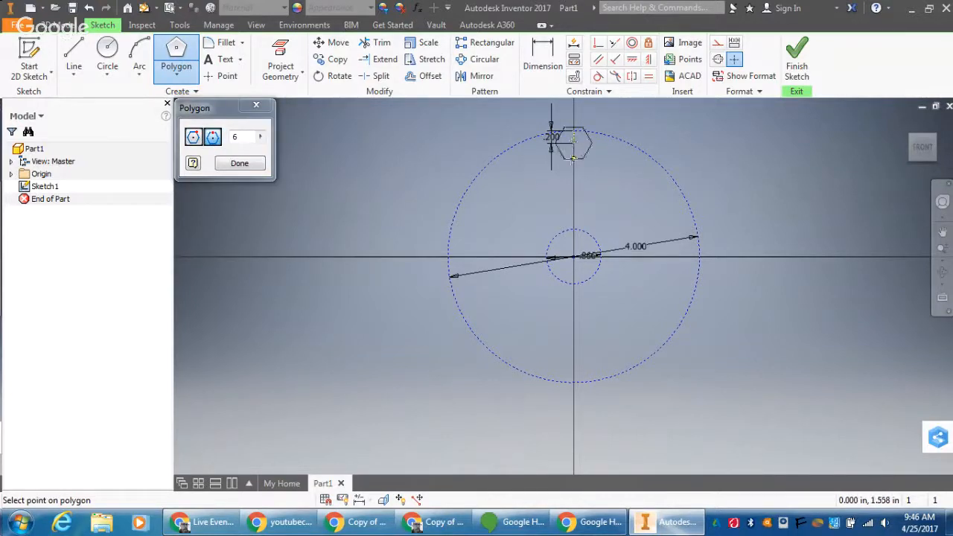
key("Escape")
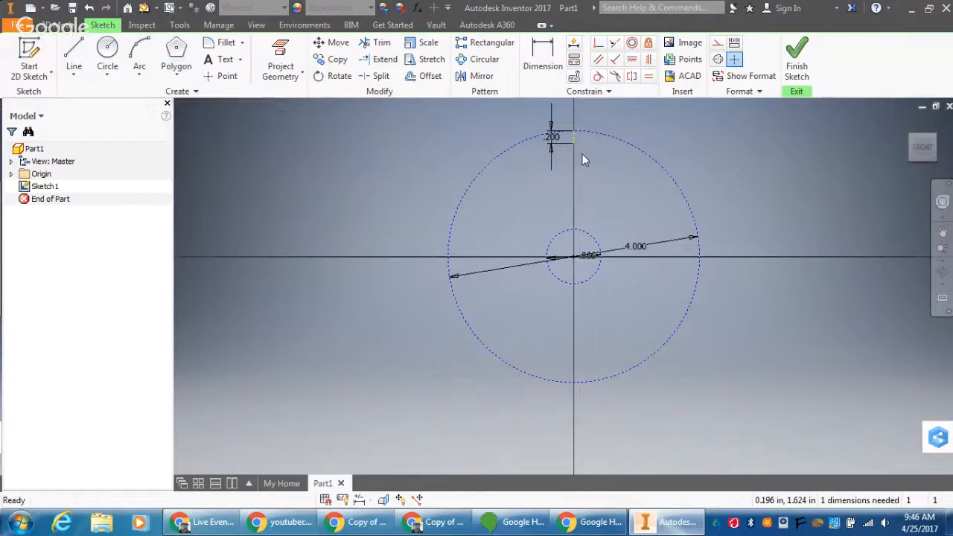
Step: Sketch a hexagon about 0.92 in across flats, vertex pointing up, in the empty area beyond the outer circle's upper right
left_click(183, 77)
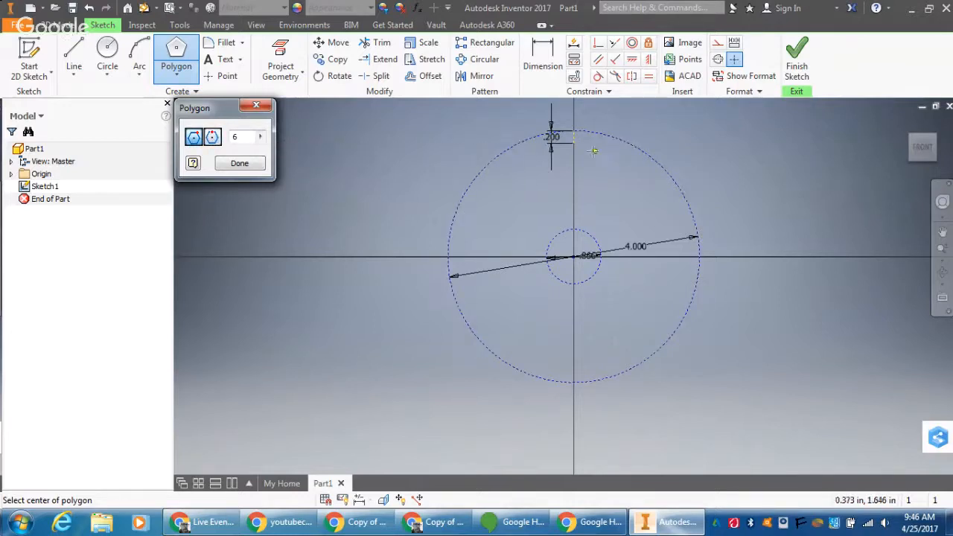
left_click(759, 156)
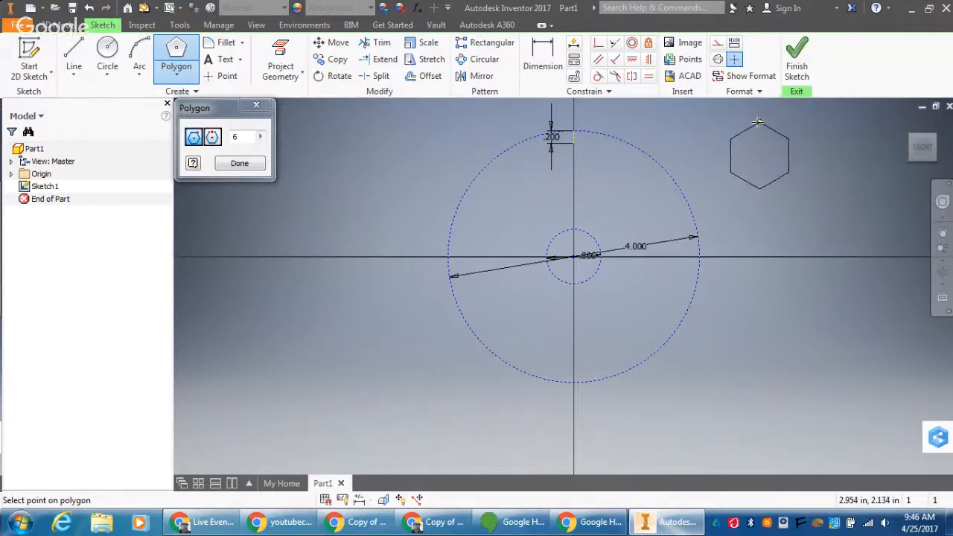
left_click(758, 122)
key("Escape")
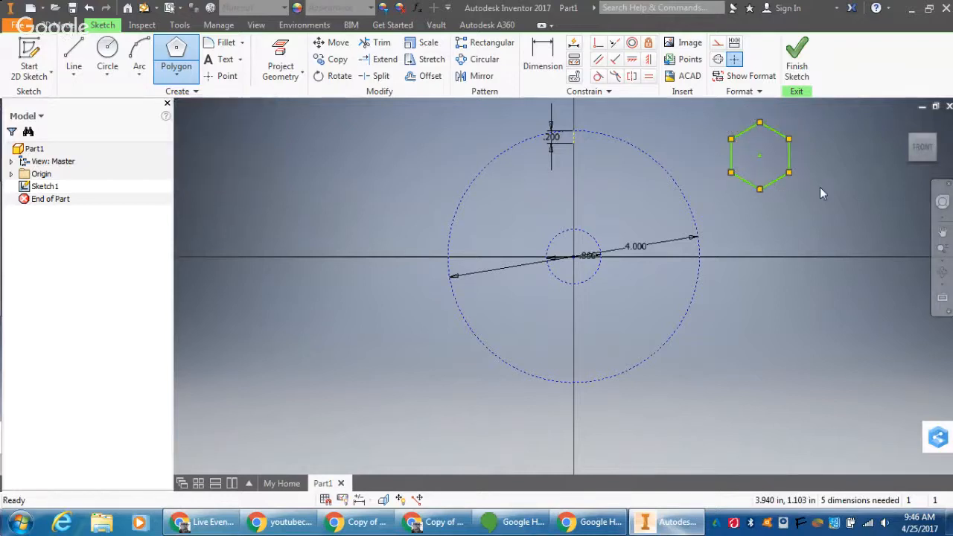
Step: Dimension the distance between the hexagon's two vertical sides and set it to 0.745 in
left_click(543, 54)
left_click(731, 156)
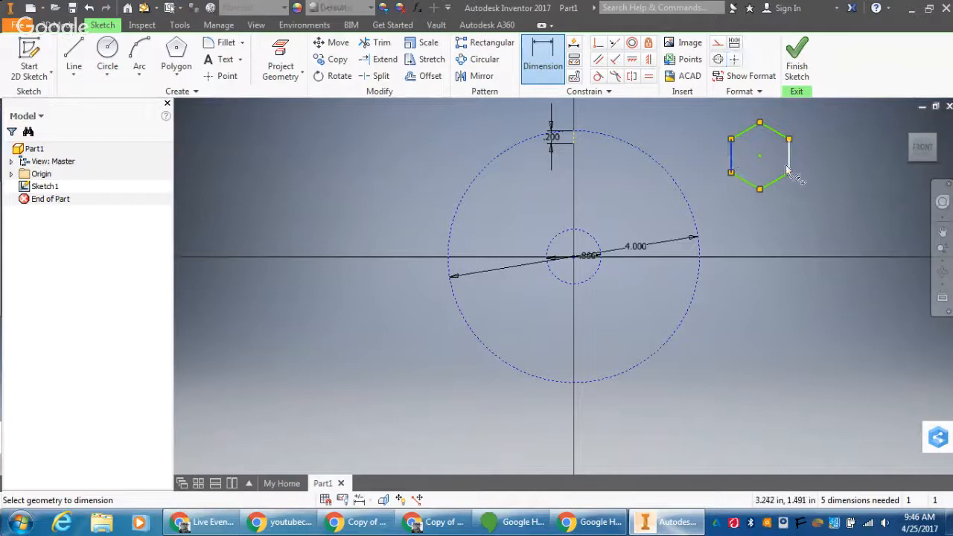
left_click(786, 173)
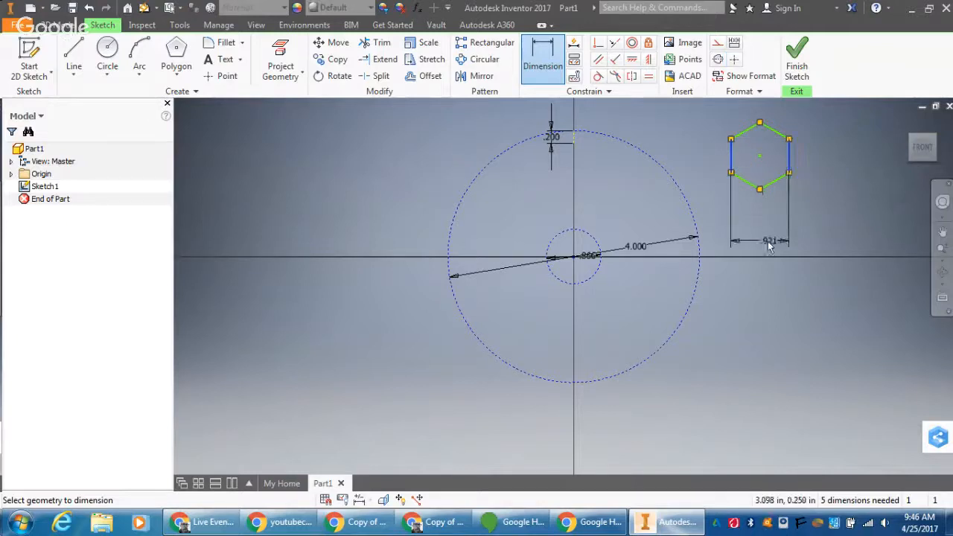
left_click(766, 241)
type(".745")
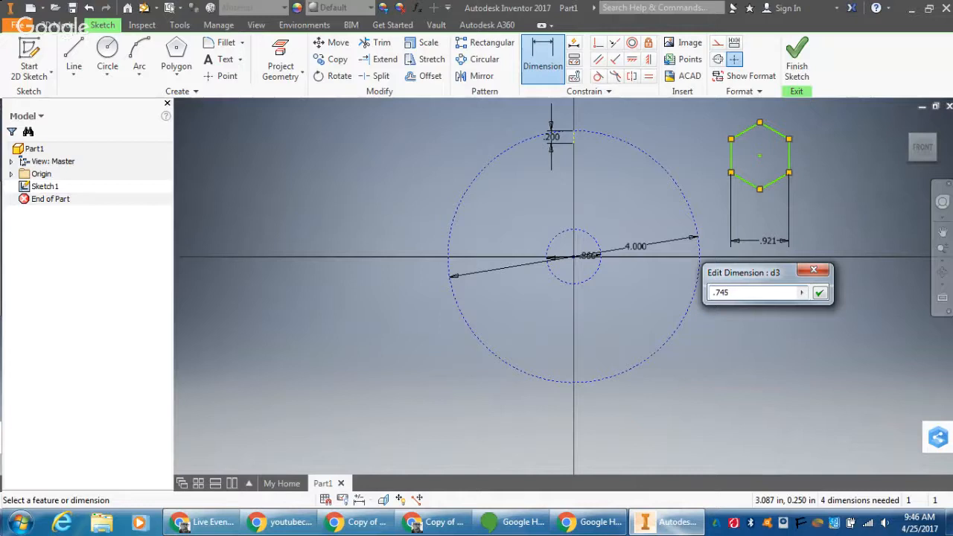
key("Return")
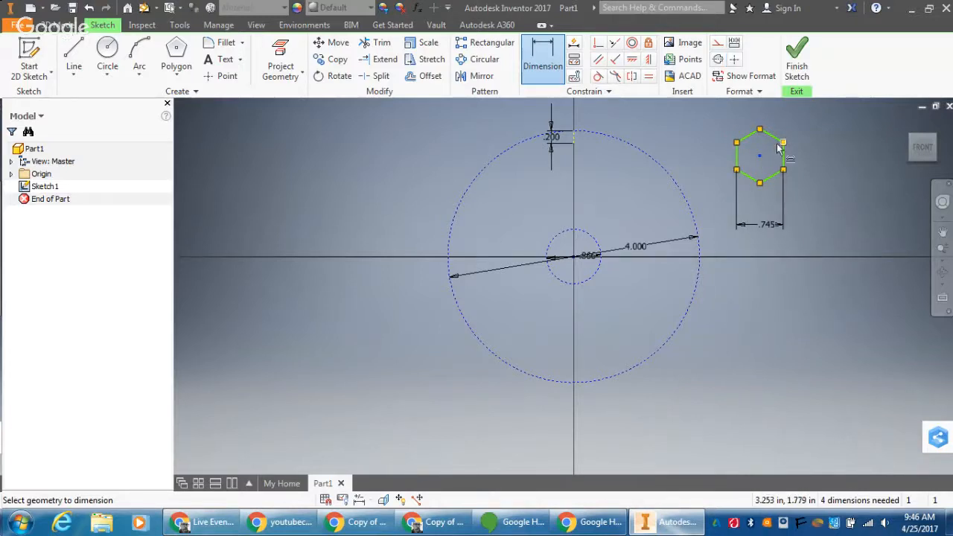
key("Escape")
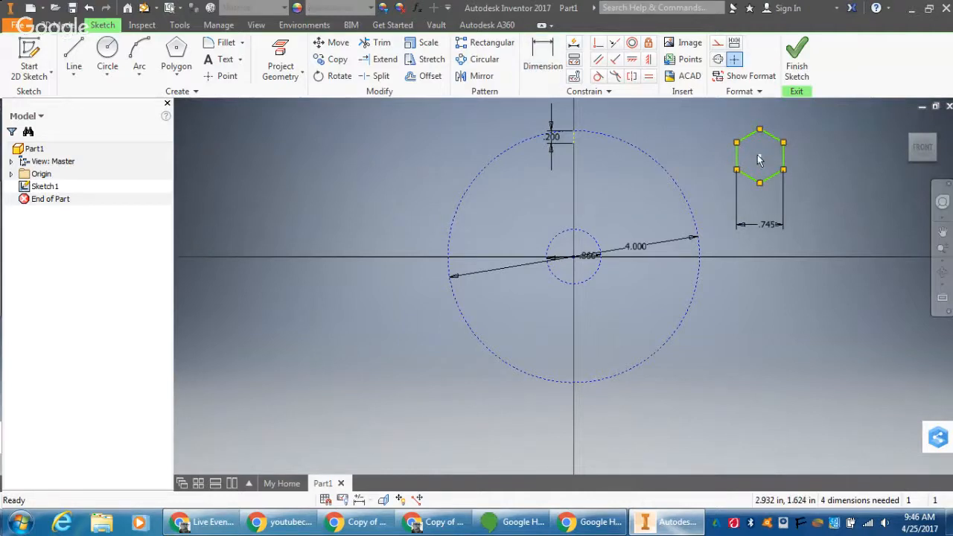
Step: Move the hexagon onto the vertical axis and make its top vertex coincident with the lower end of the short construction line
left_click_drag(759, 156, 572, 186)
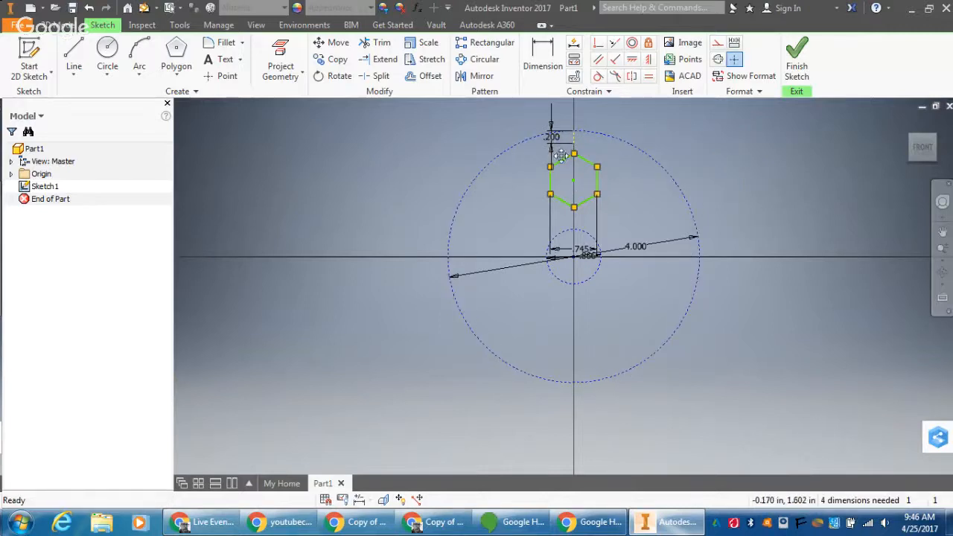
scroll(564, 158, "down", 2)
scroll(564, 158, "up", 1)
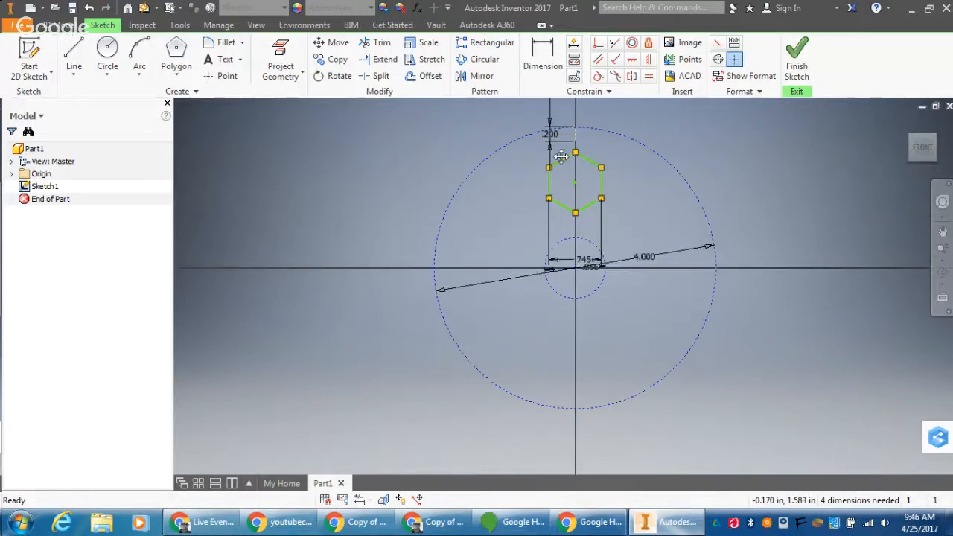
scroll(563, 161, "up", 1)
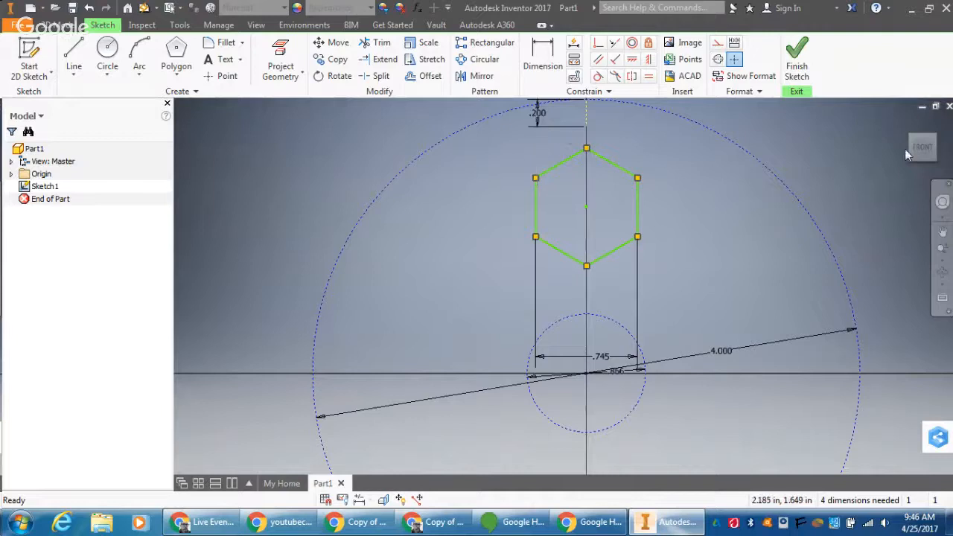
left_click(598, 44)
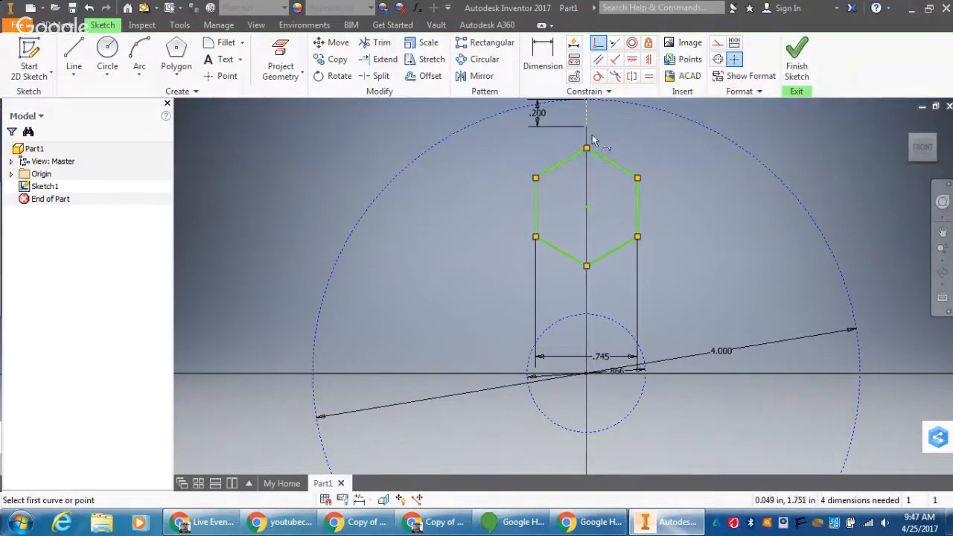
left_click(587, 150)
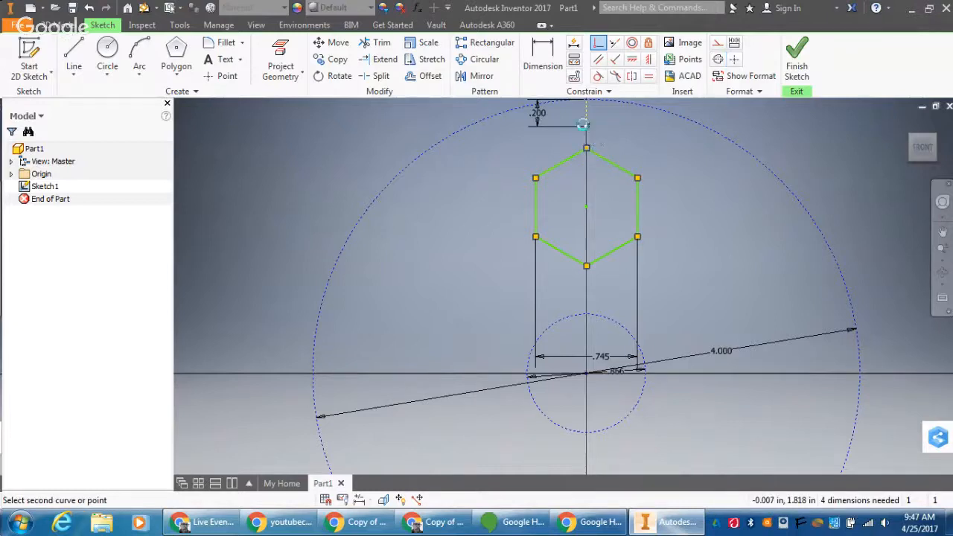
left_click(586, 127)
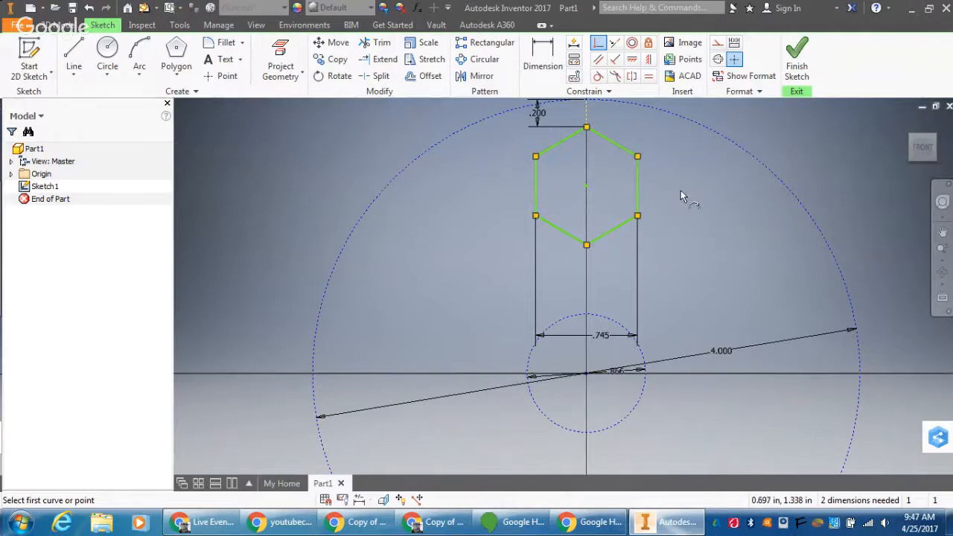
Step: Sketch an open-topped U of three lines around the hexagon and inner circle, starting on the outer circle and going down about 2.43 in
scroll(681, 196, "up", 5)
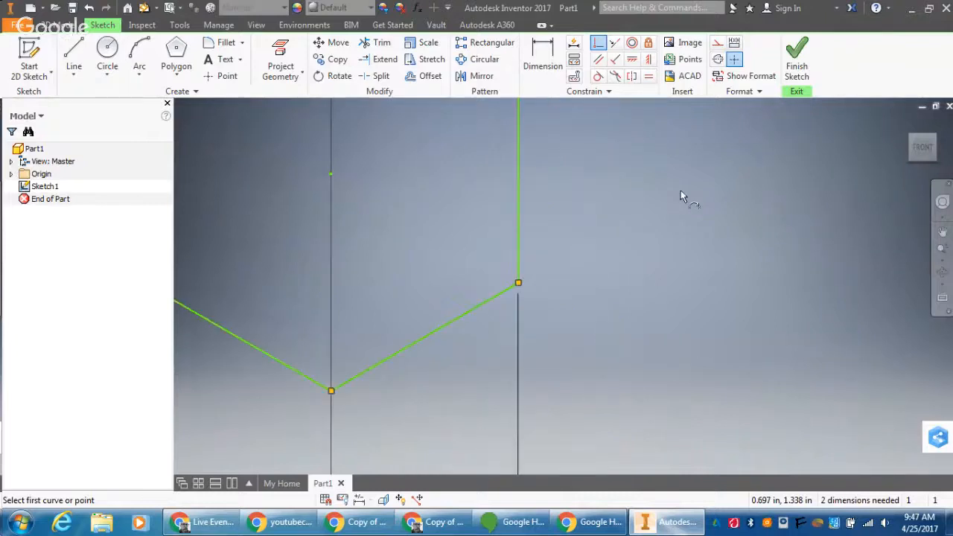
scroll(681, 194, "down", 3)
scroll(681, 192, "down", 2)
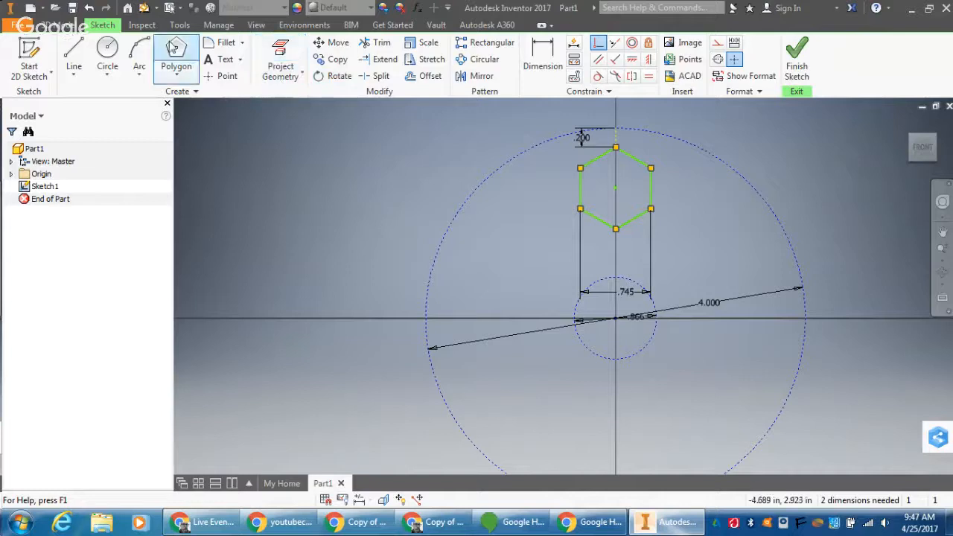
left_click(73, 53)
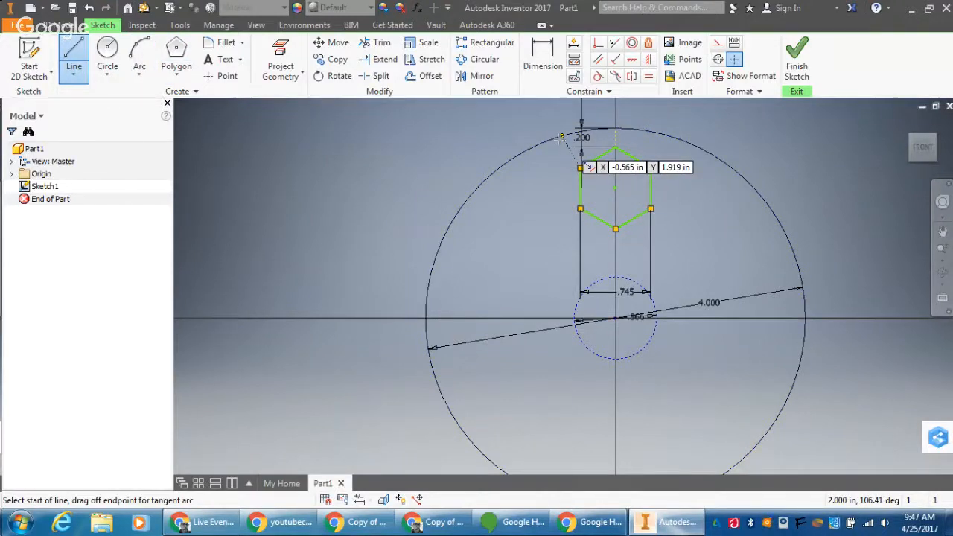
left_click(560, 137)
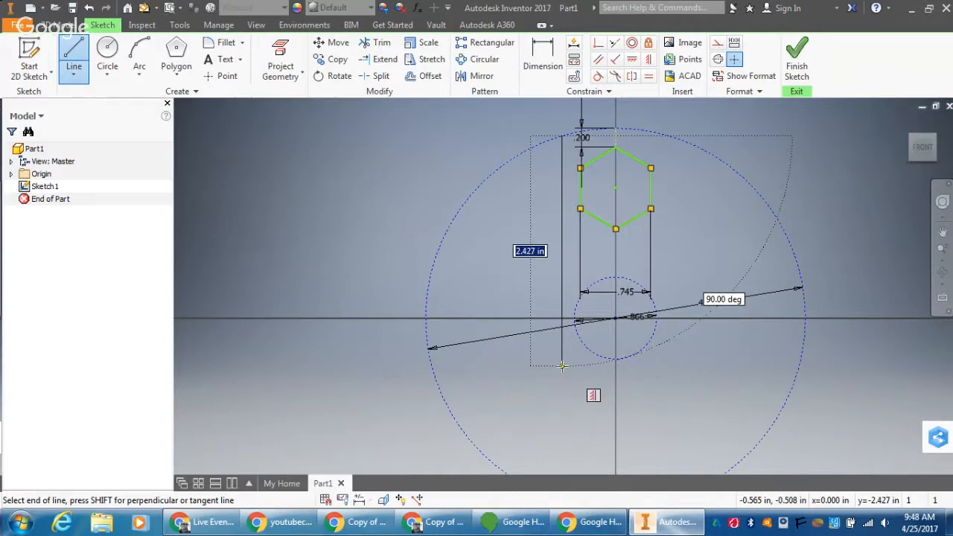
left_click(562, 365)
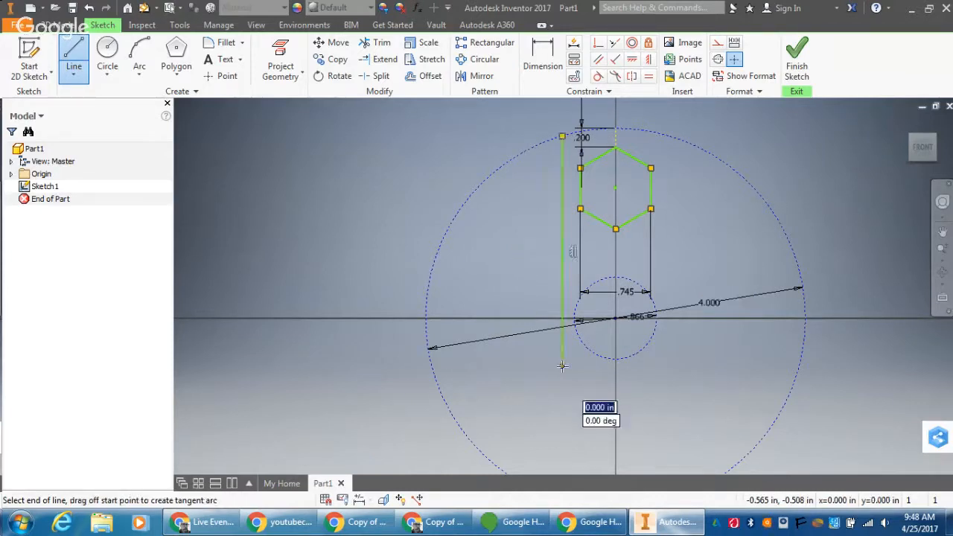
left_click(678, 366)
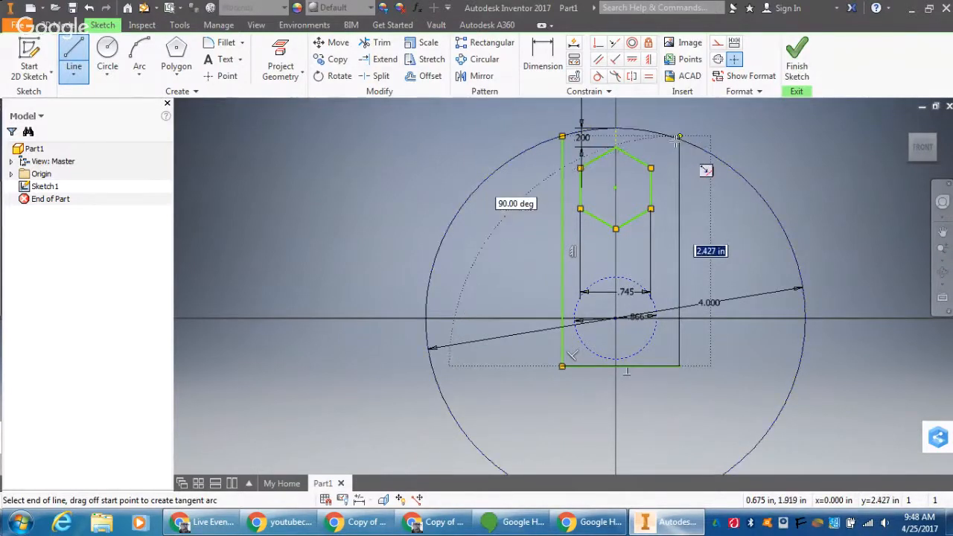
left_click(679, 152)
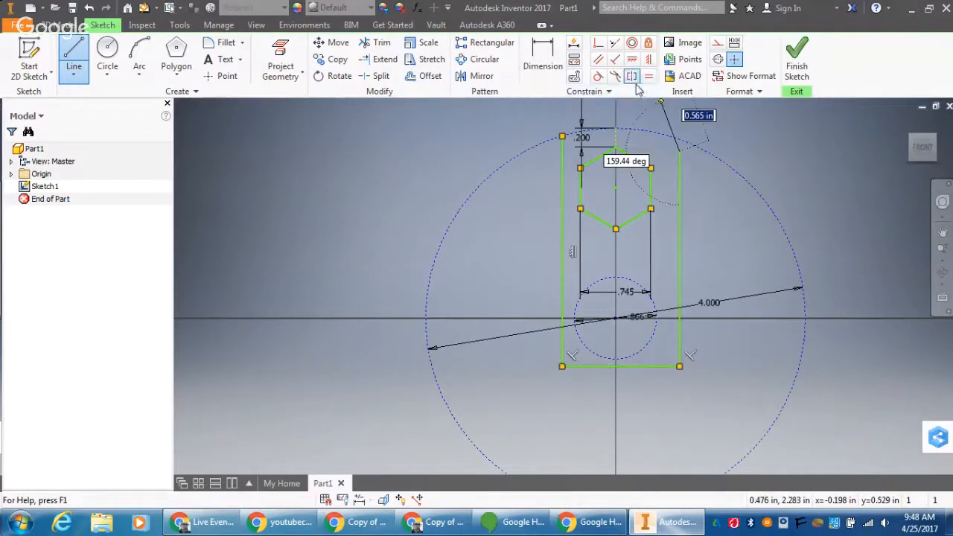
key("Escape")
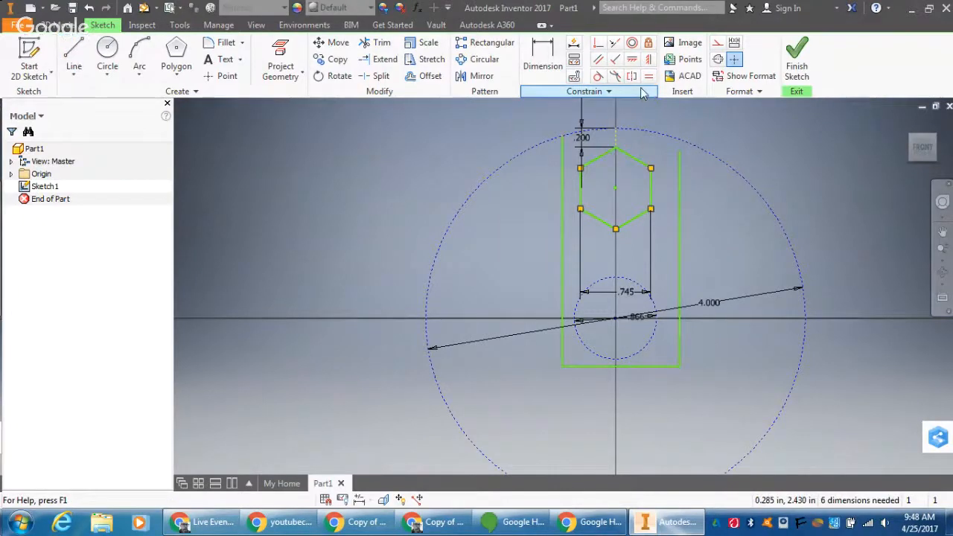
Step: Make the upper end of the U's right-hand line coincident with the outer circle
left_click(598, 44)
left_click(678, 157)
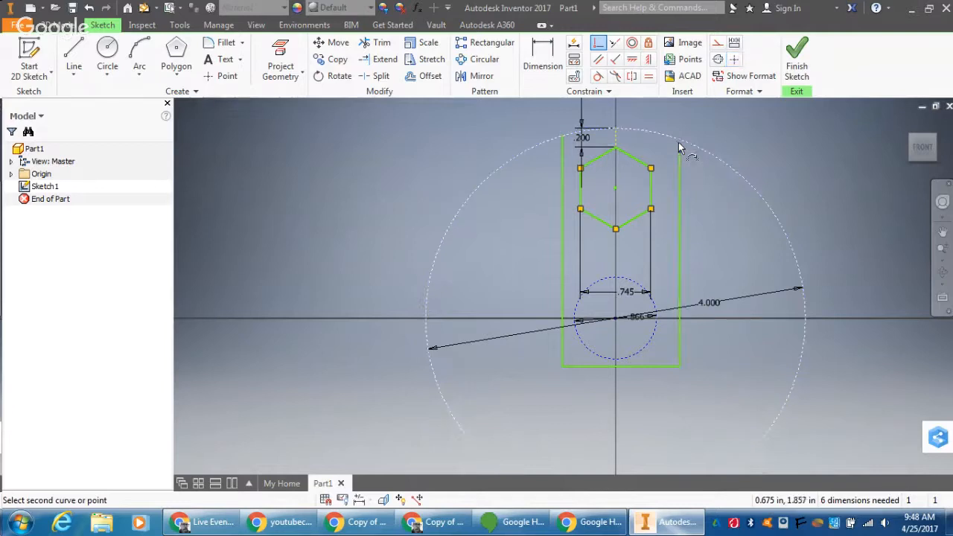
left_click(679, 143)
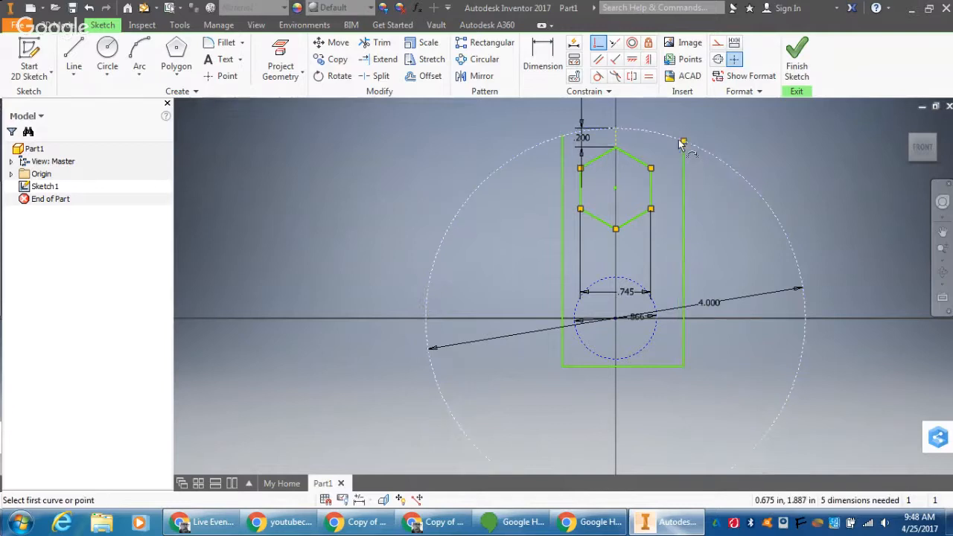
Step: Dimension the gap between the hexagon's left side and the U's left line and set it to 0.2 in
left_click(543, 60)
left_click(581, 195)
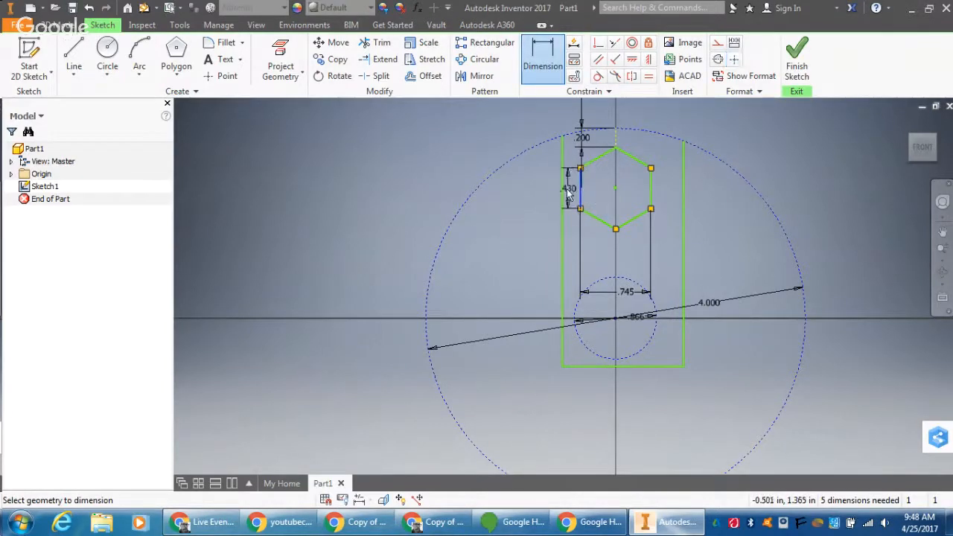
left_click(563, 191)
left_click(523, 179)
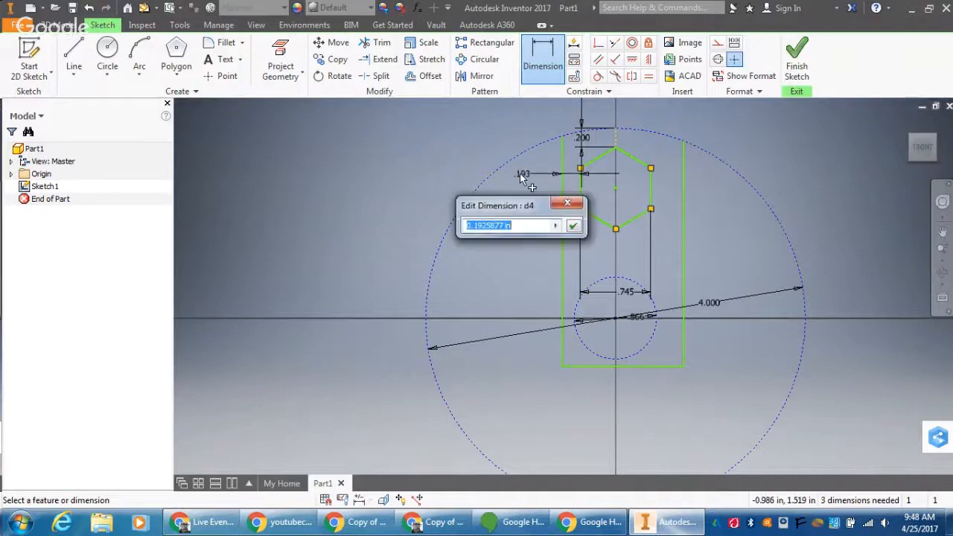
type(".2")
key("Return")
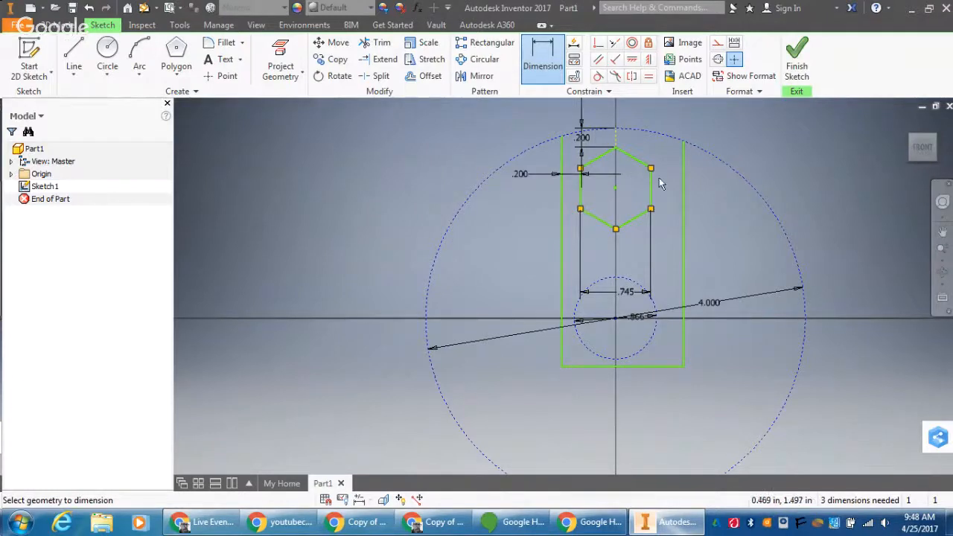
Step: Dimension the gap between the hexagon's right side and the U's right line and set it to 0.2 in
left_click(652, 188)
left_click(682, 192)
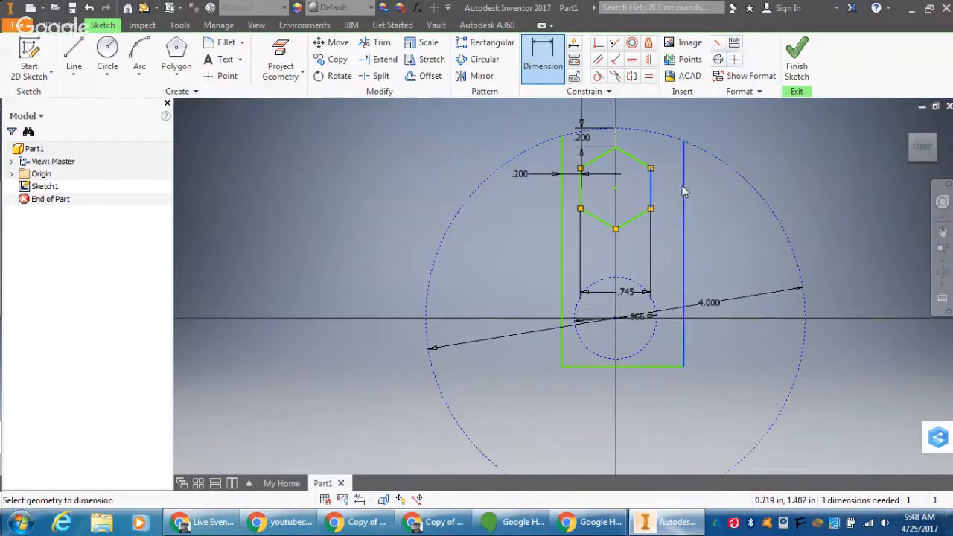
left_click(668, 154)
type(".2")
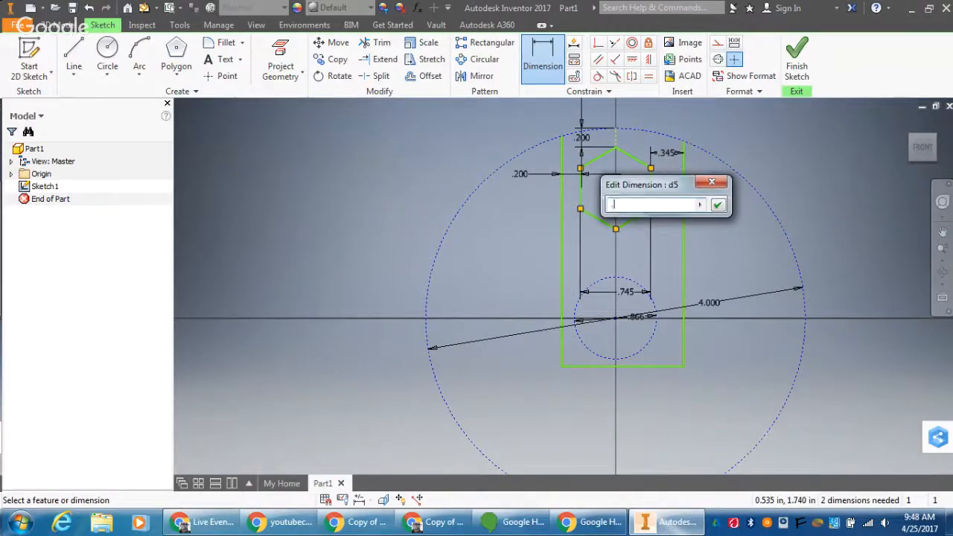
key("Return")
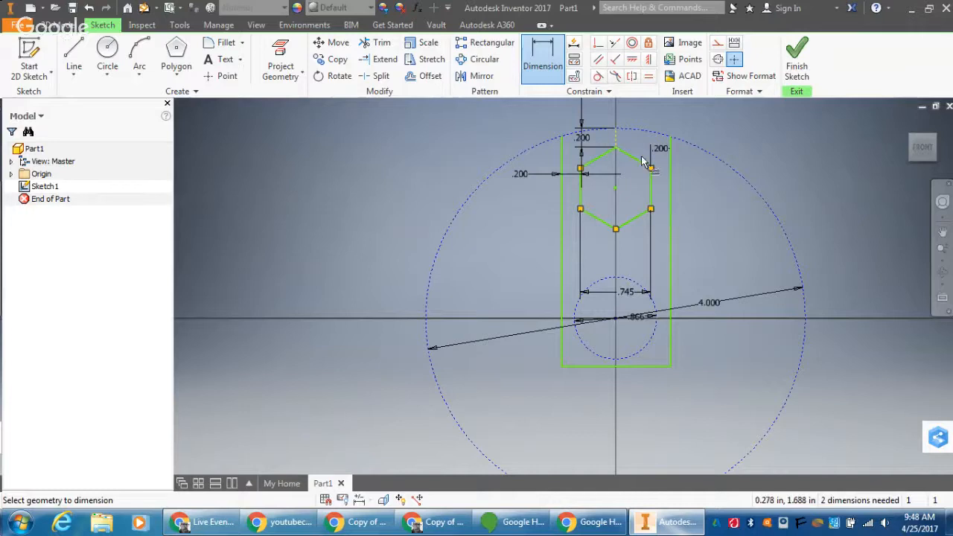
left_click(648, 314)
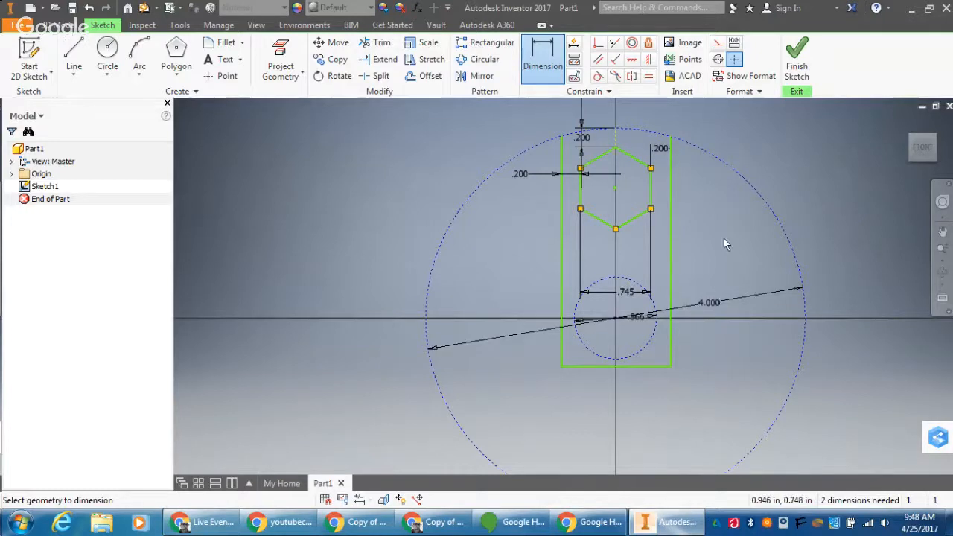
Step: Leave the Dimension command and convert the 4 in outer circle from construction back to normal geometry
right_click(727, 167)
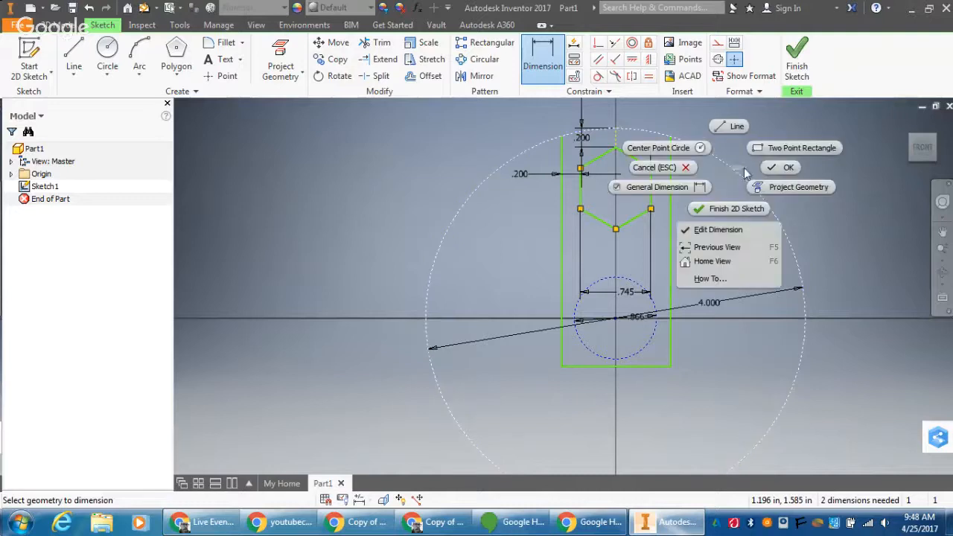
left_click(723, 164)
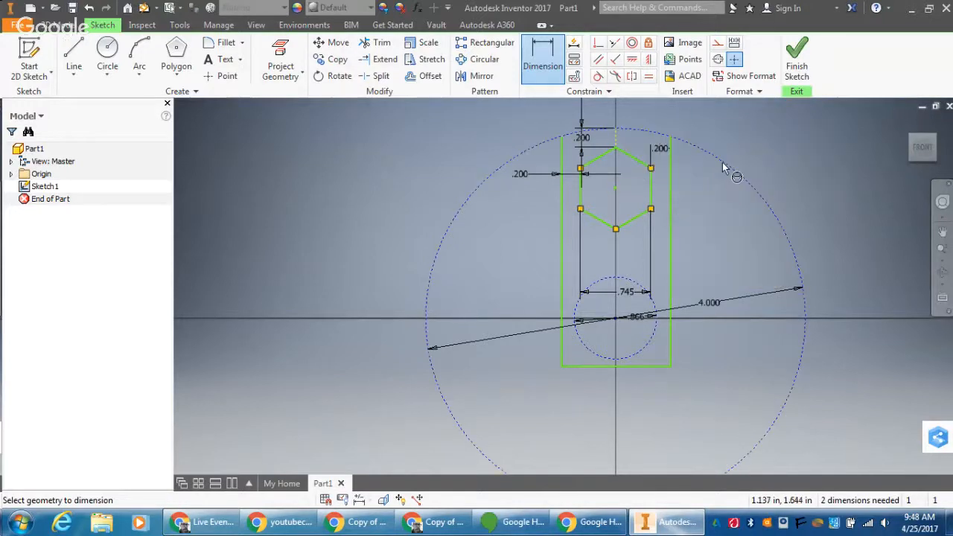
key("Escape")
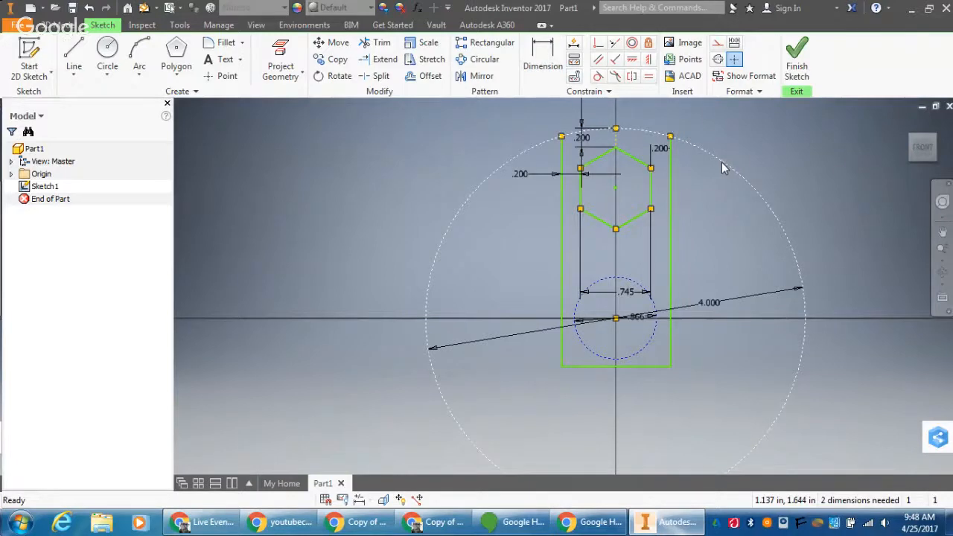
right_click(722, 162)
left_click(787, 158)
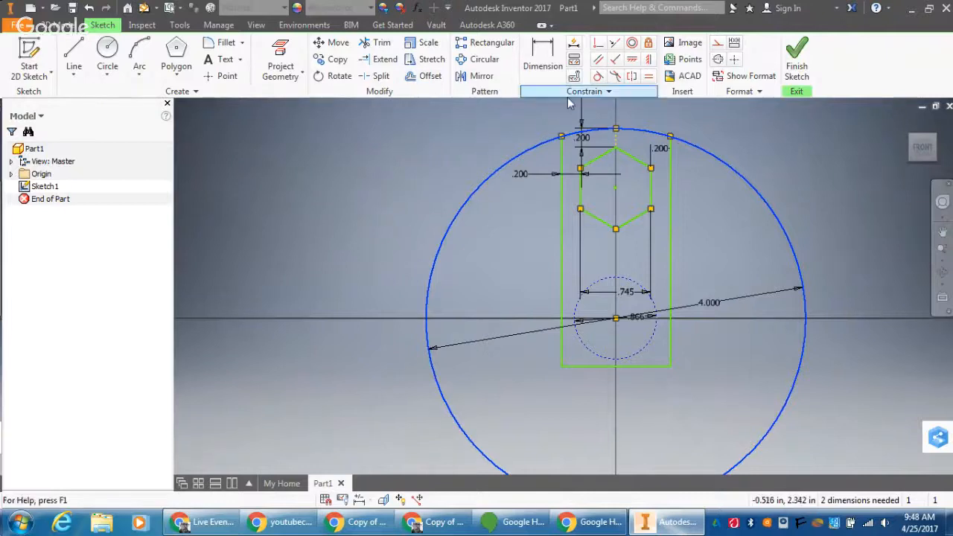
Step: Try to trim away the part of the 4 in outer circle outside the U's side lines, and undo the trim
left_click(370, 45)
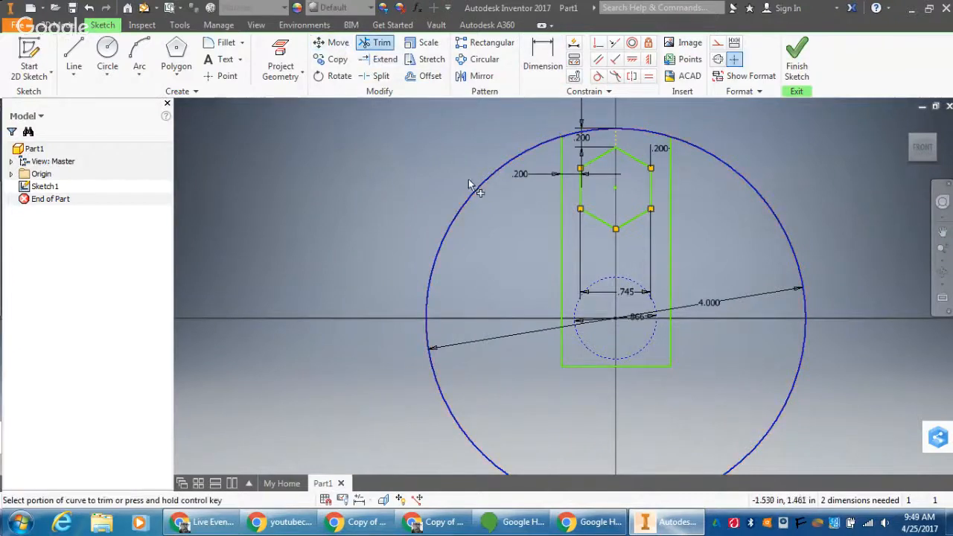
left_click(476, 186)
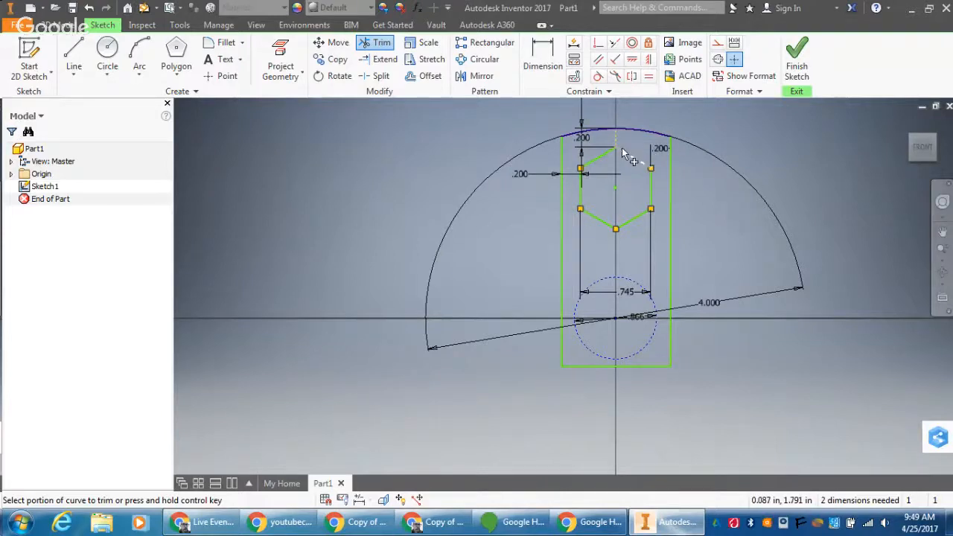
key("ctrl+z")
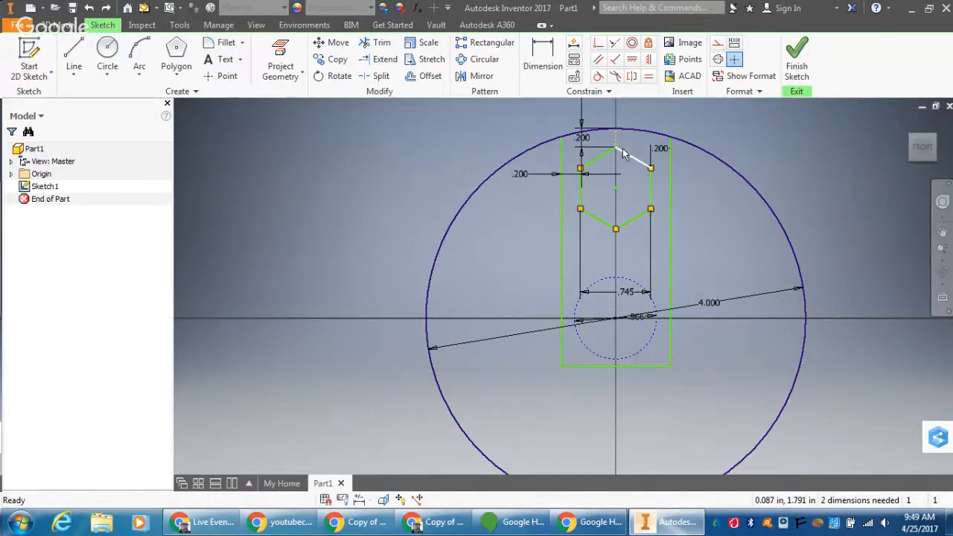
Step: Undo the outer circle's conversion to normal geometry and close the U's open end with three lines rising about 0.214 in above its endpoints
key("ctrl+z")
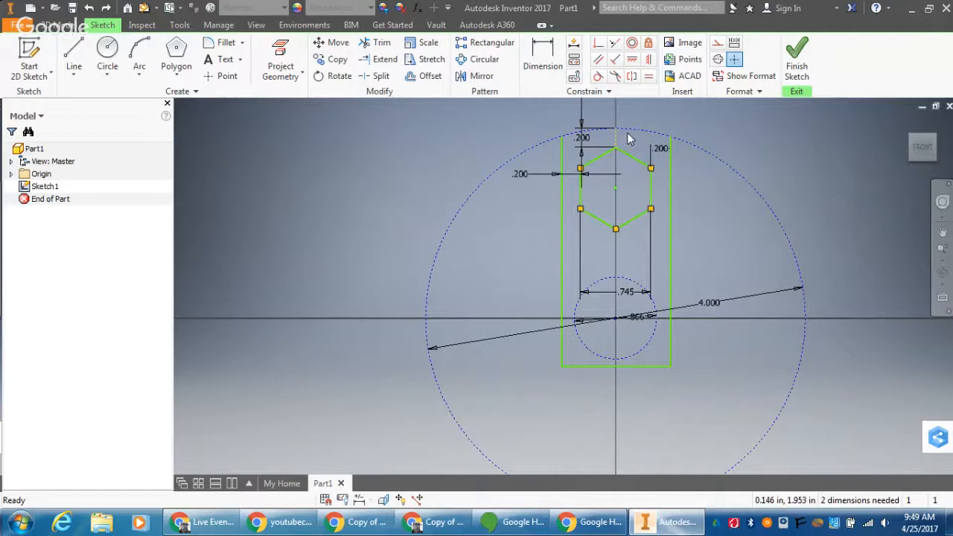
left_click(83, 49)
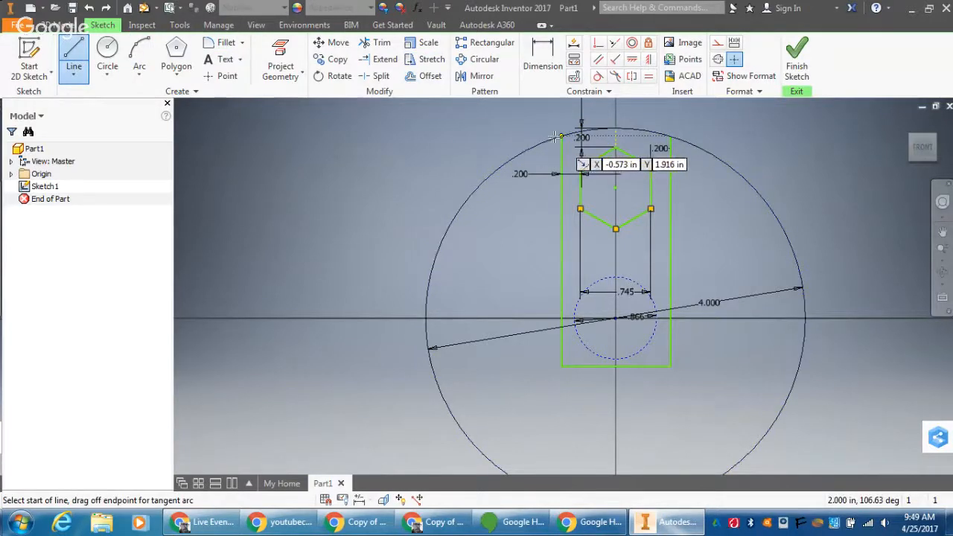
left_click(580, 169)
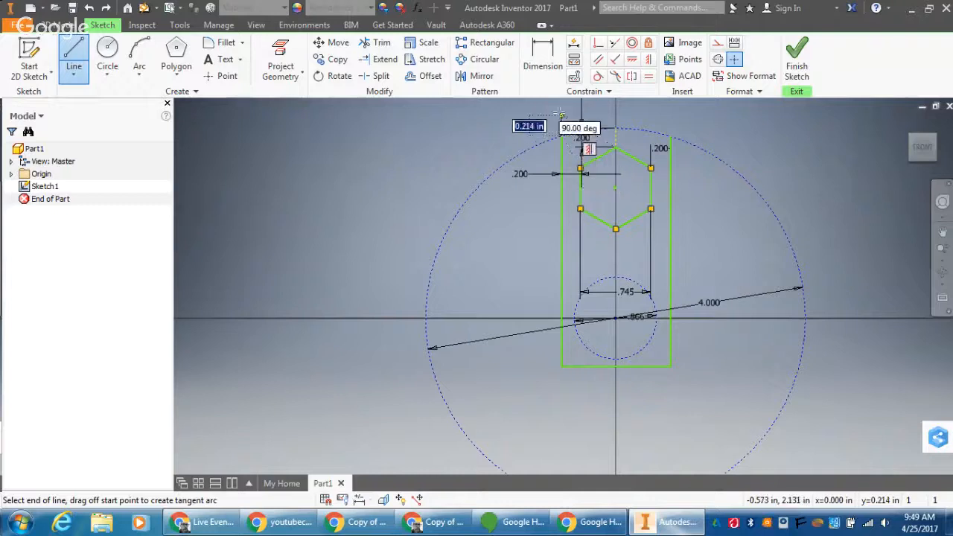
left_click(561, 136)
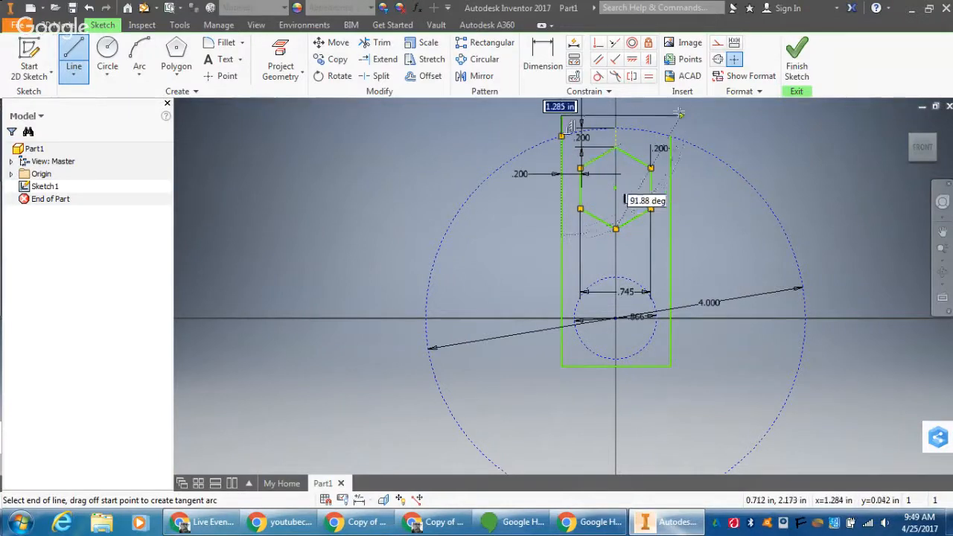
left_click(561, 116)
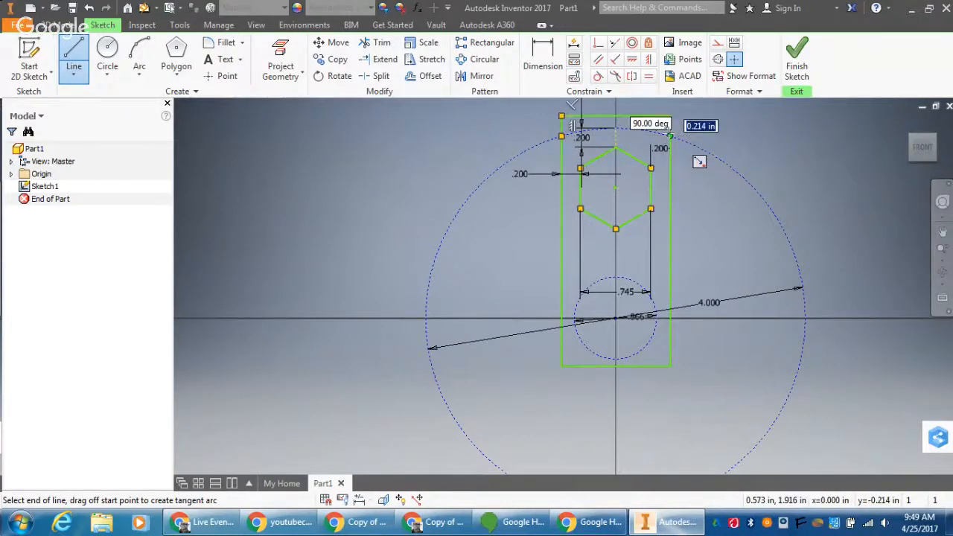
left_click(543, 58)
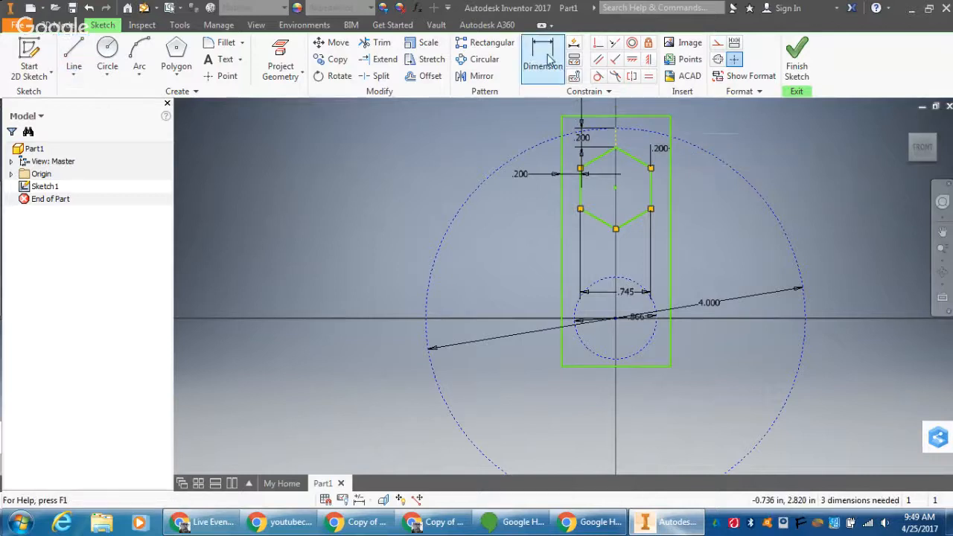
left_click(616, 117)
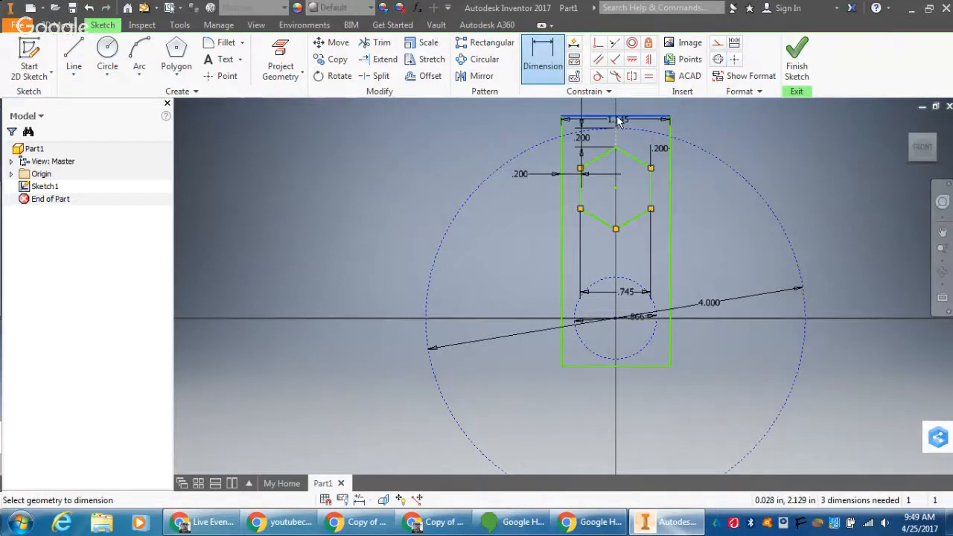
key("Escape")
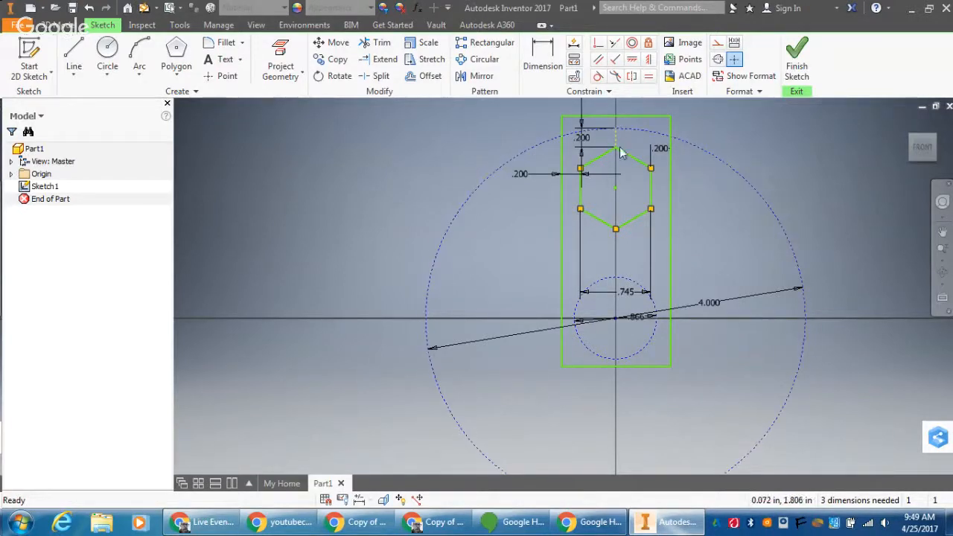
Step: Try to make the midpoint of the rectangle's upper line coincident with the uppermost point of the outer circle
left_click(597, 45)
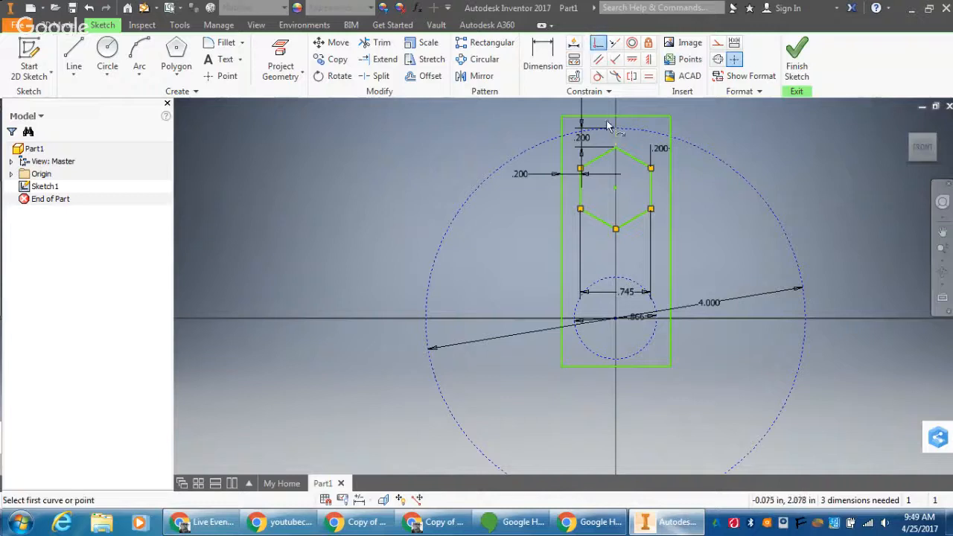
left_click(615, 117)
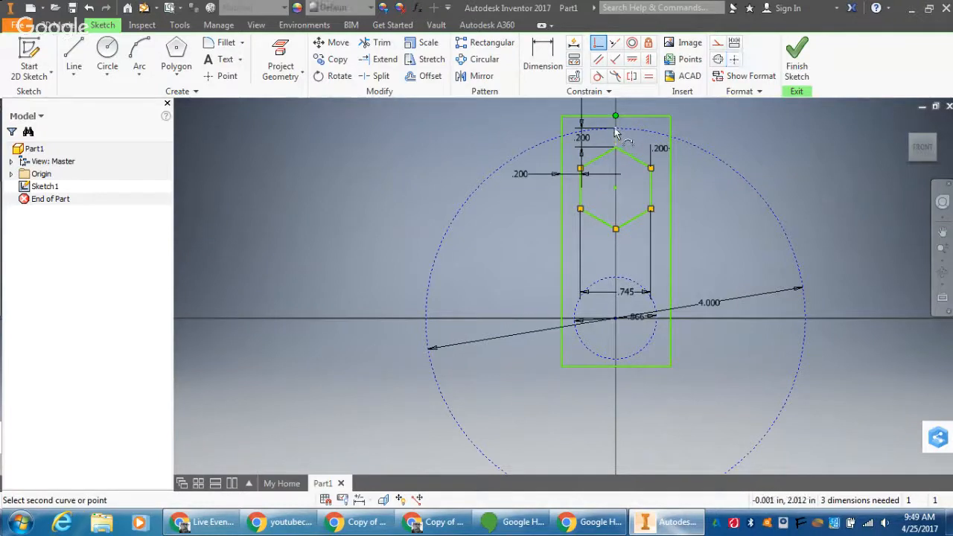
left_click(615, 128)
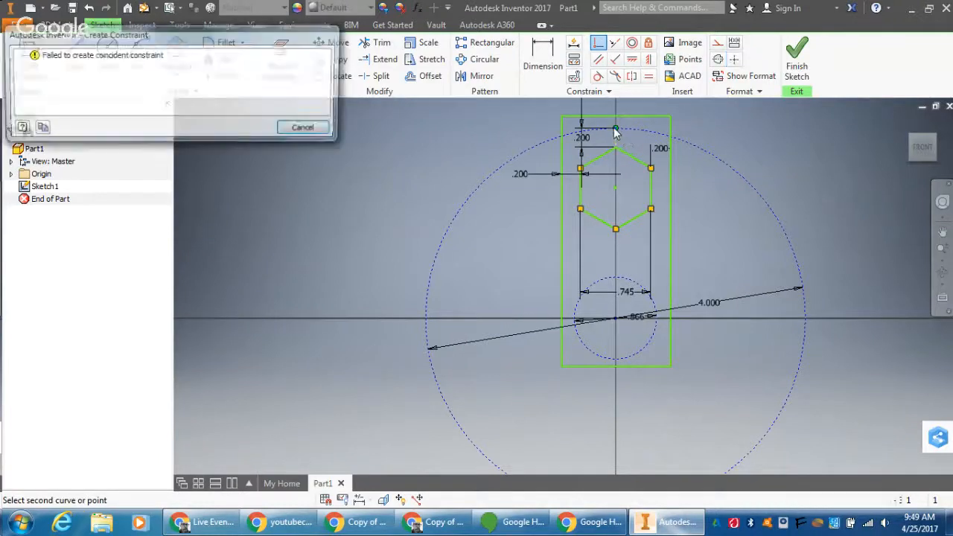
left_click(306, 130)
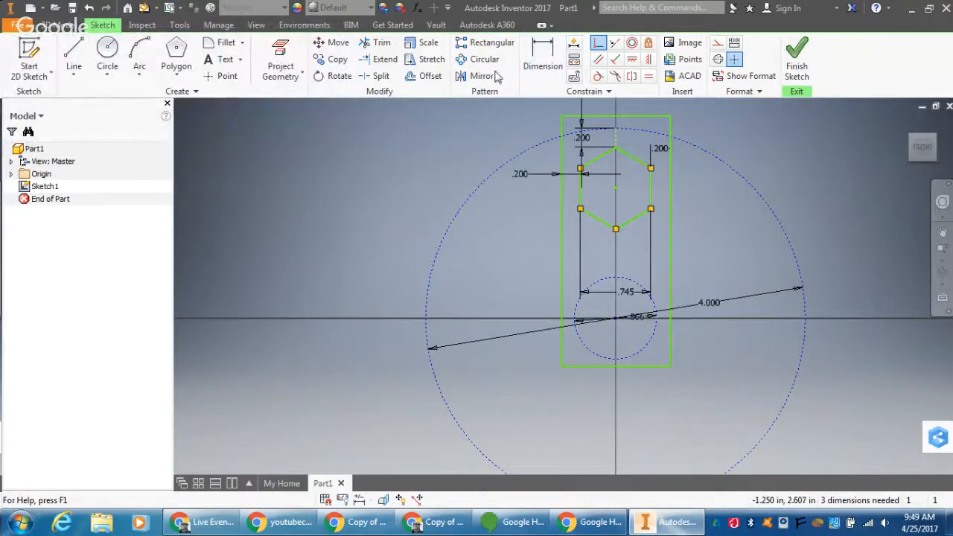
key("Escape")
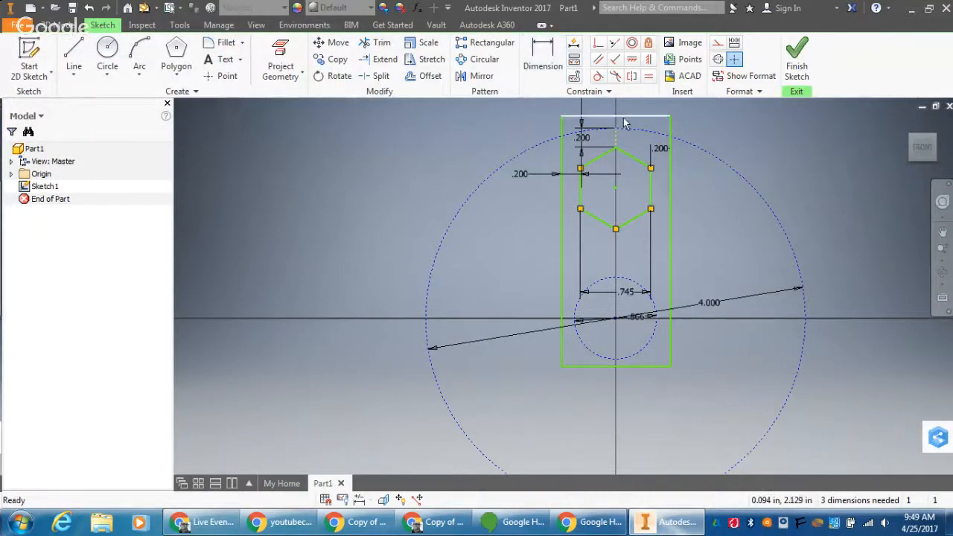
Step: Move the rectangle's upper line down to about the uppermost point of the 4 in outer circle
left_click_drag(612, 124, 615, 133)
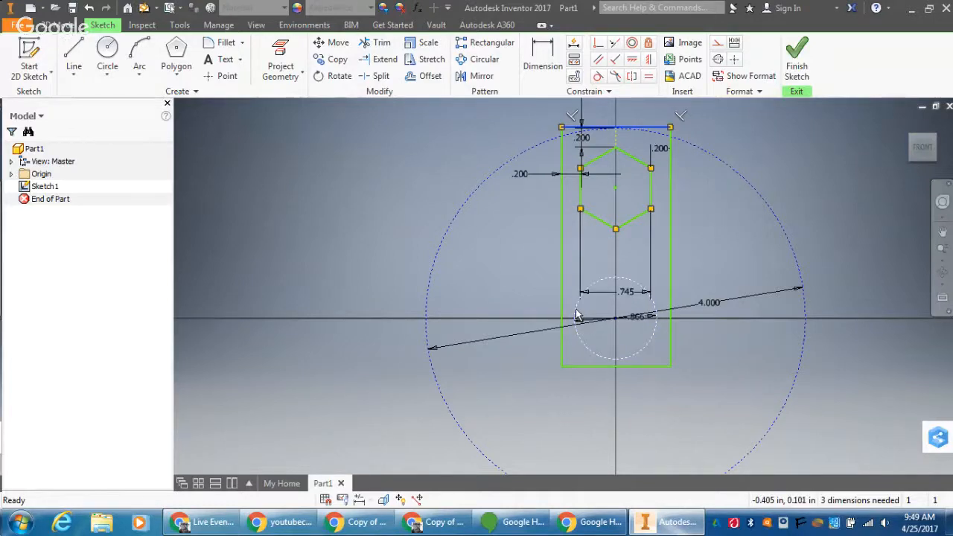
Step: Try converting the rectangle's upper line to construction geometry, and undo the conversion
right_click(579, 128)
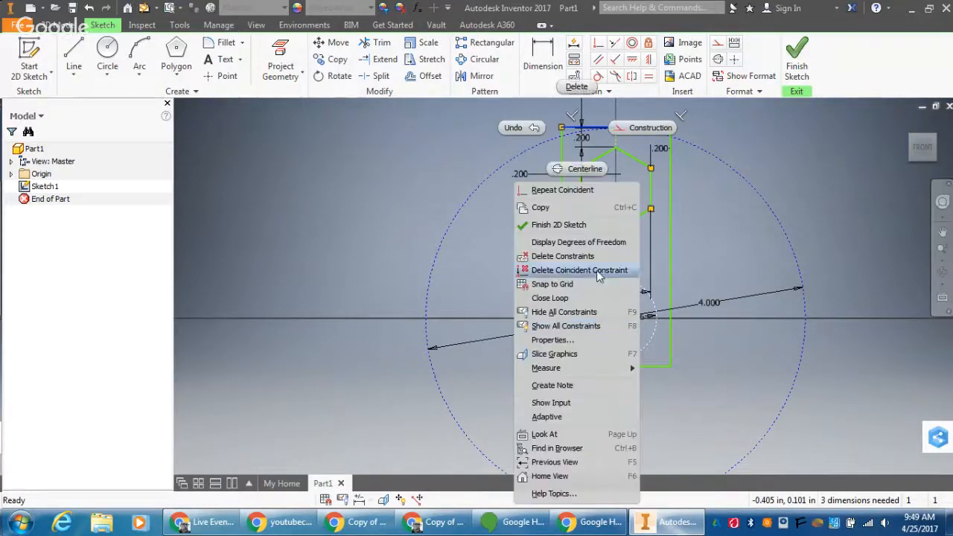
left_click(633, 130)
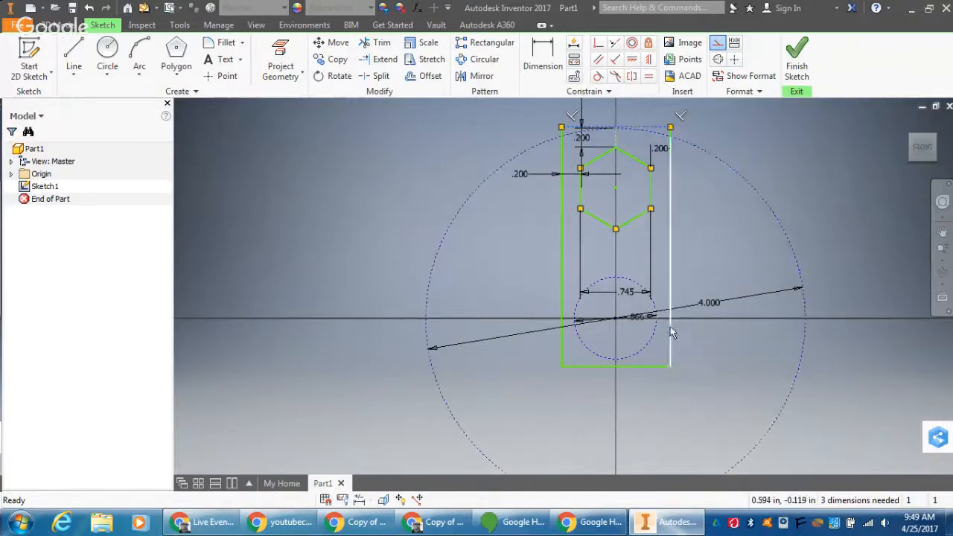
key("ctrl+z")
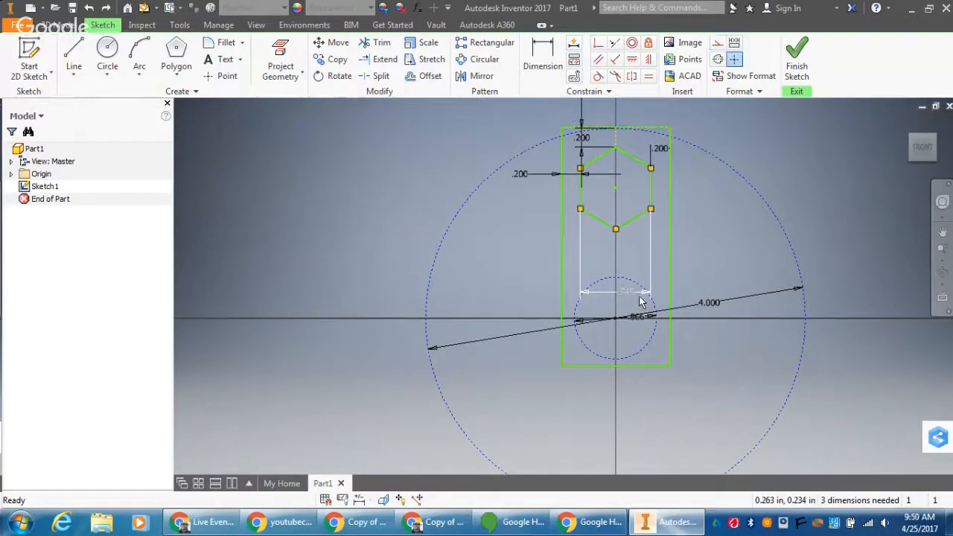
Step: Convert the small inner circle from construction to normal geometry and finish the sketch
left_click(629, 279)
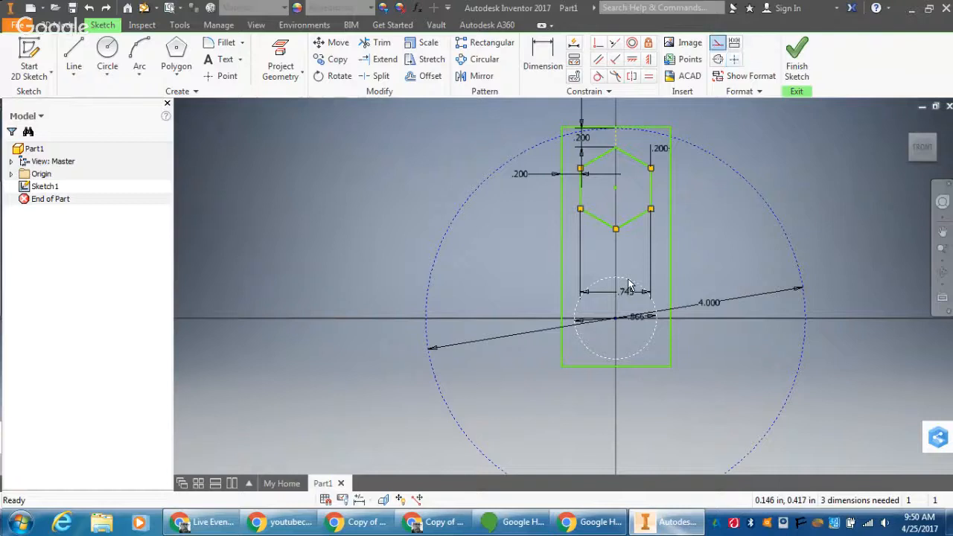
right_click(628, 284)
left_click(692, 171)
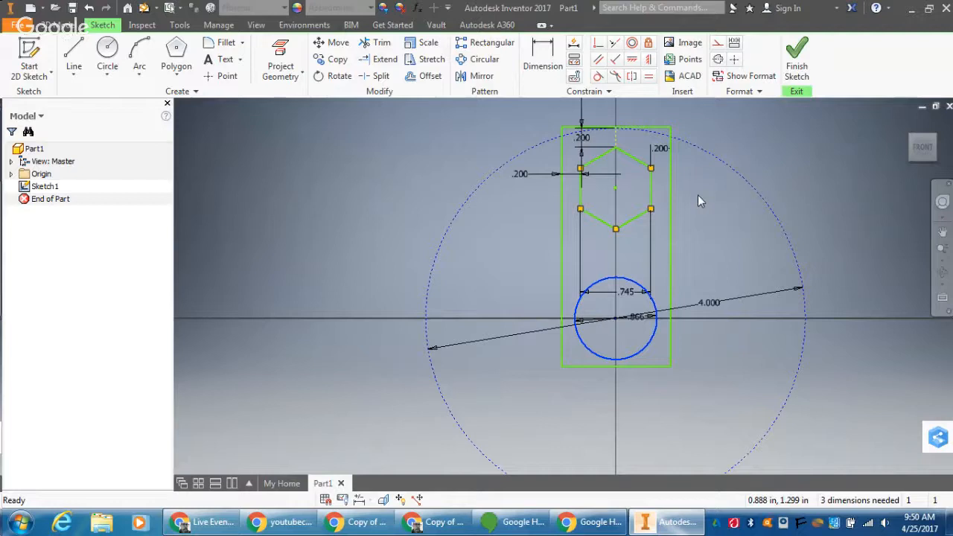
left_click(793, 59)
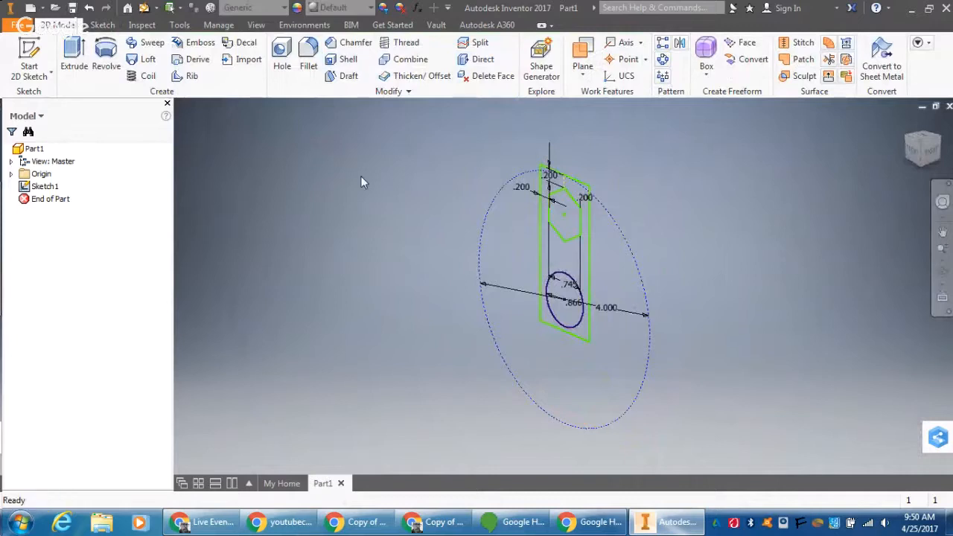
Step: Extrude the rectangular profile around the hexagon and circle openings by 7 mm
left_click(74, 58)
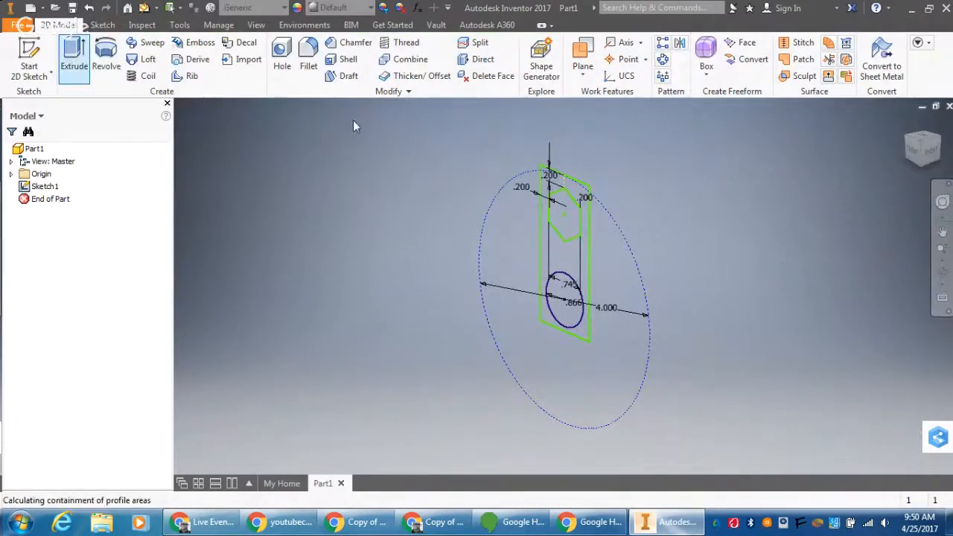
left_click(546, 243)
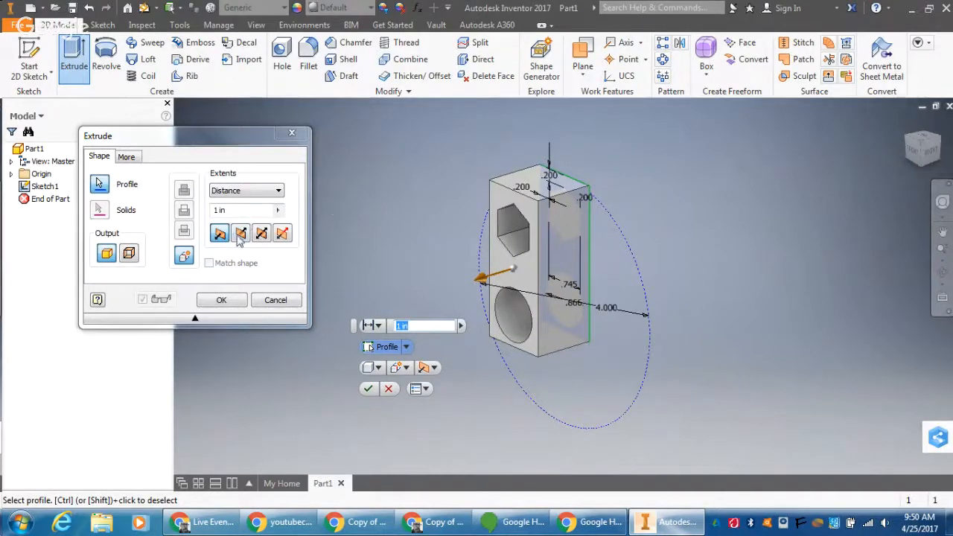
left_click_drag(236, 212, 192, 214)
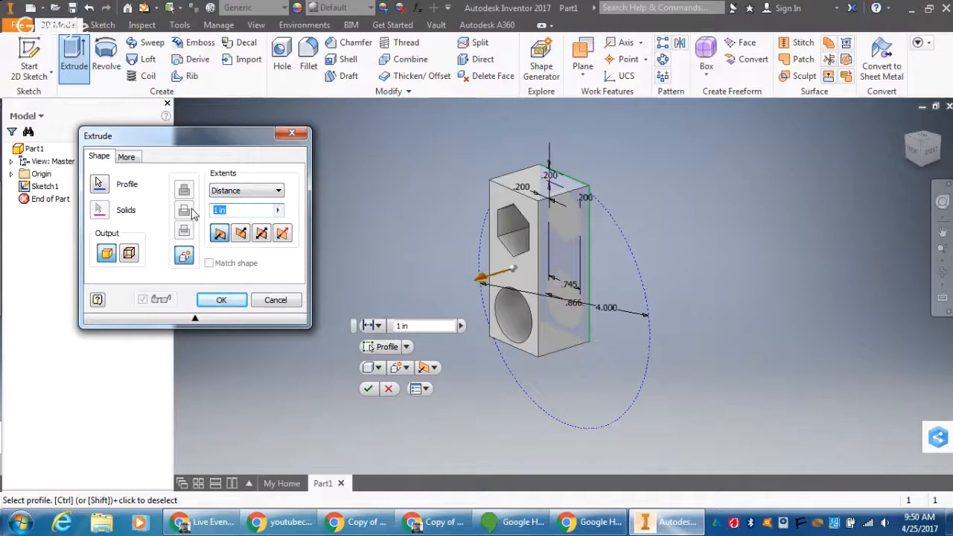
type("7mm")
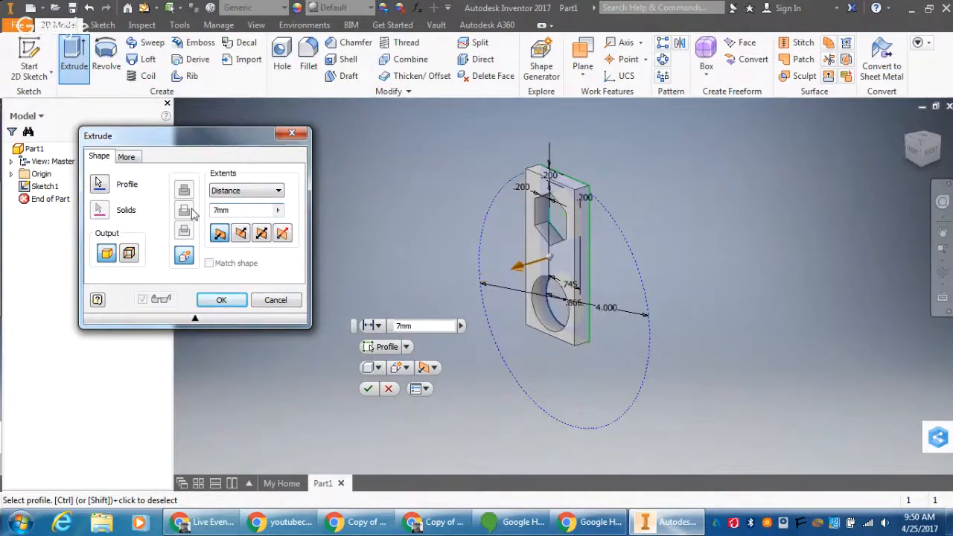
key("Return")
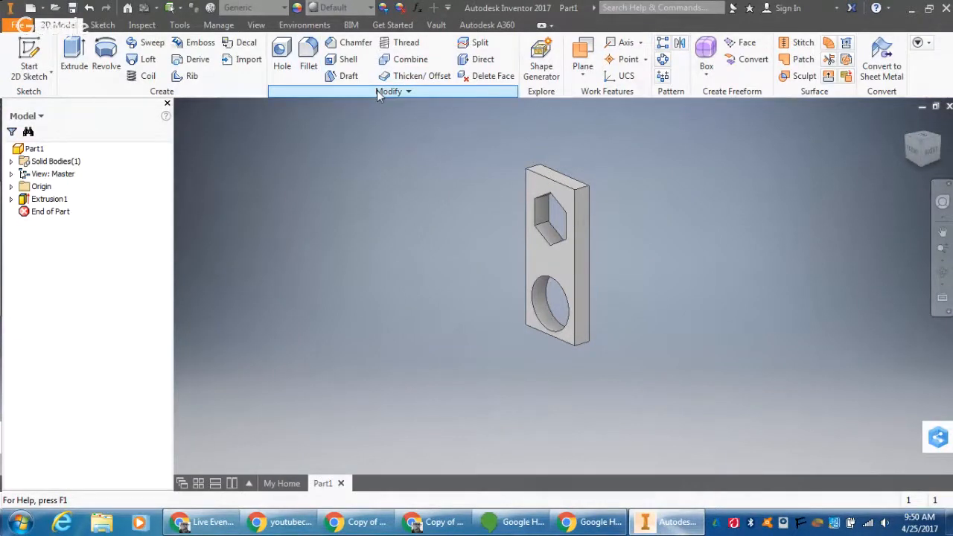
Step: Create a circular pattern of the extruded arm with 3 occurrences over 360 degrees about the round hole's axis, and show the home view
left_click(663, 60)
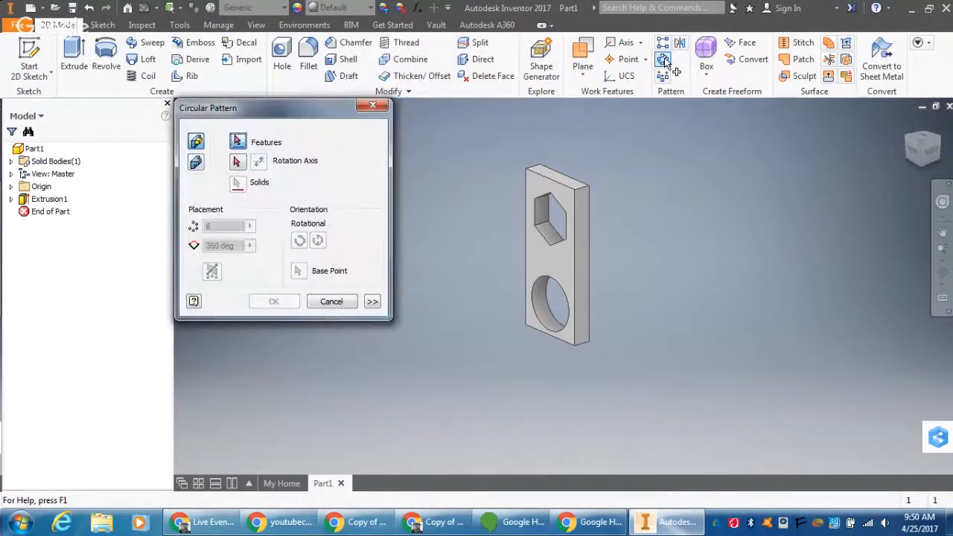
left_click(555, 192)
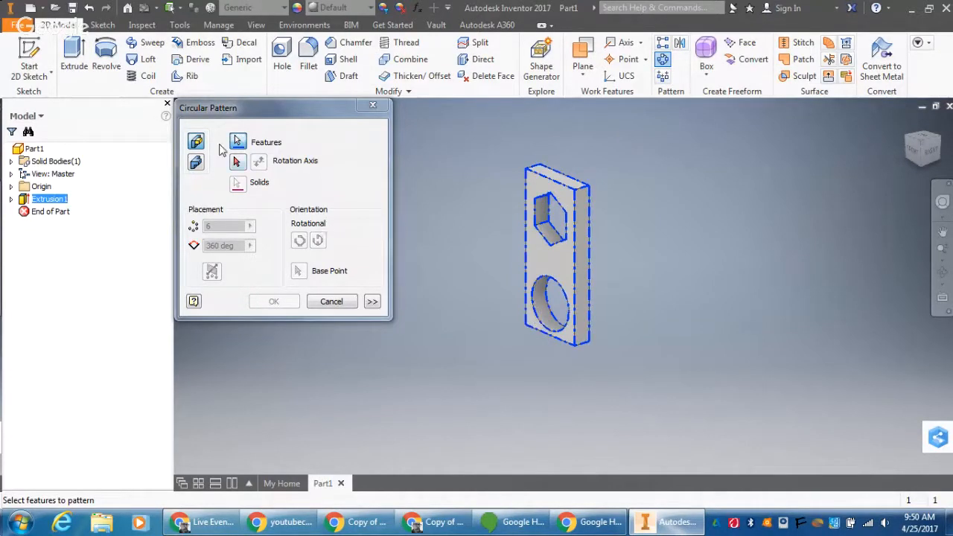
left_click(237, 161)
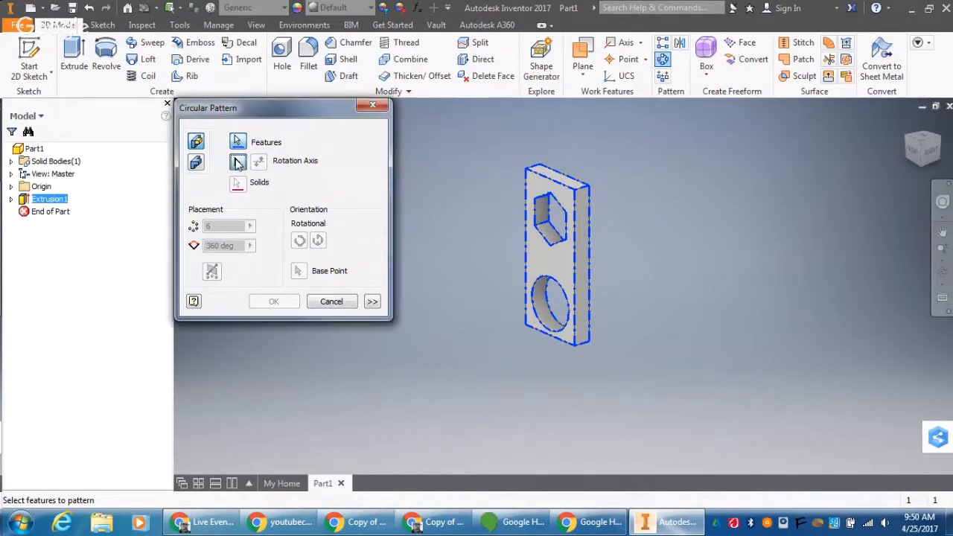
left_click(550, 296)
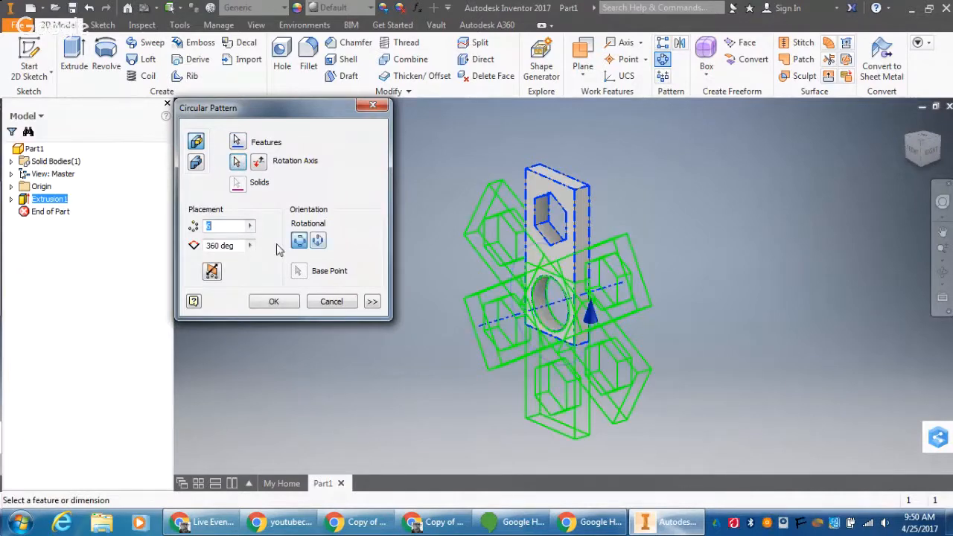
type("3")
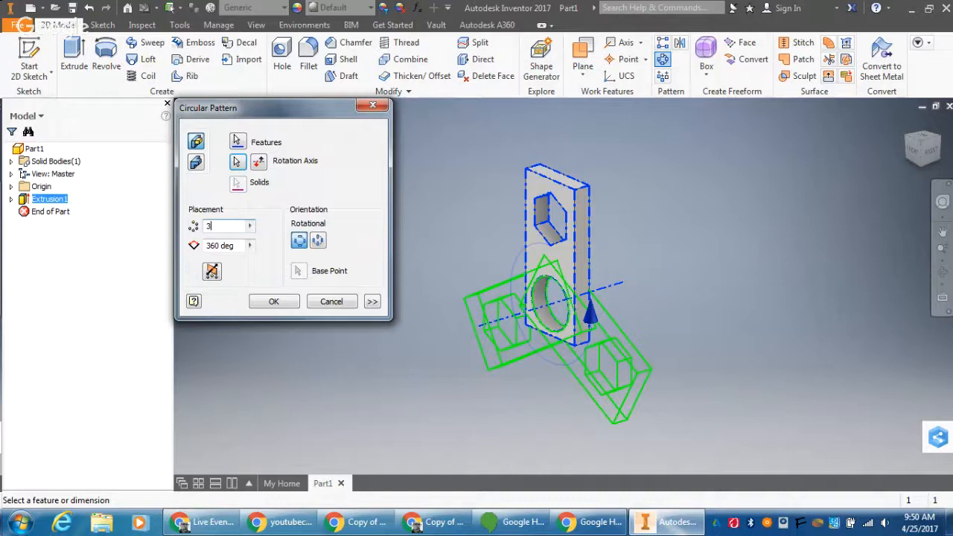
key("Return")
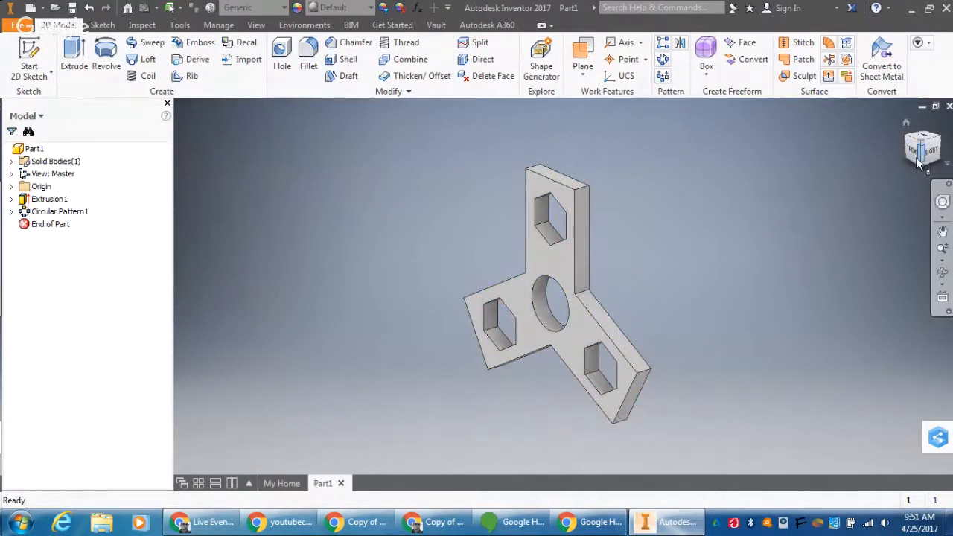
left_click(906, 123)
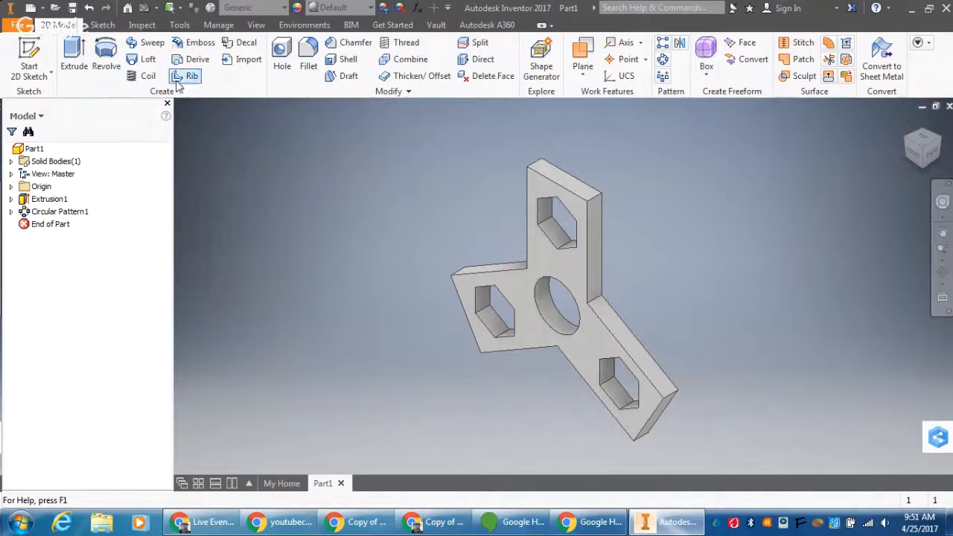
Step: Fillet the six outer corner edges at the ends of the three arms with a radius of 1.145/2 in
left_click(308, 58)
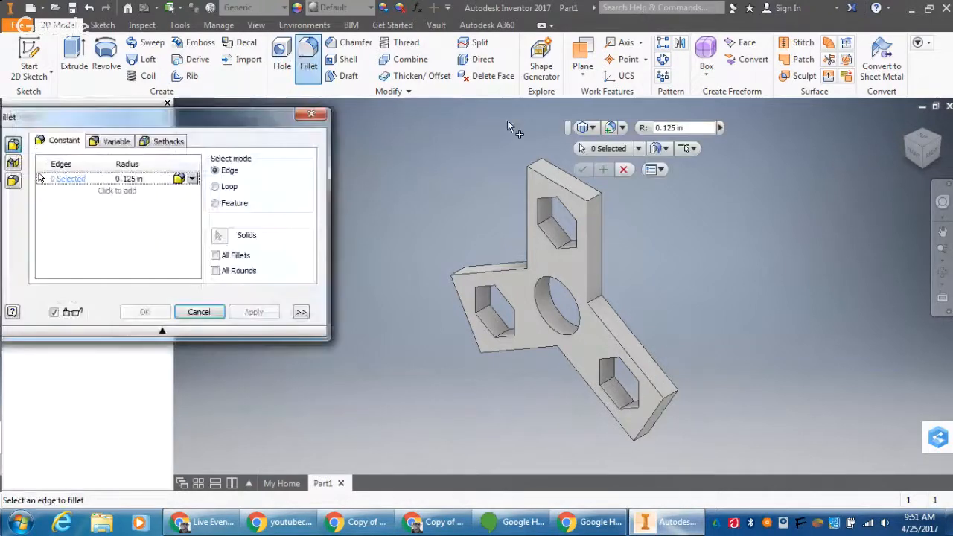
left_click(542, 167)
left_click(593, 196)
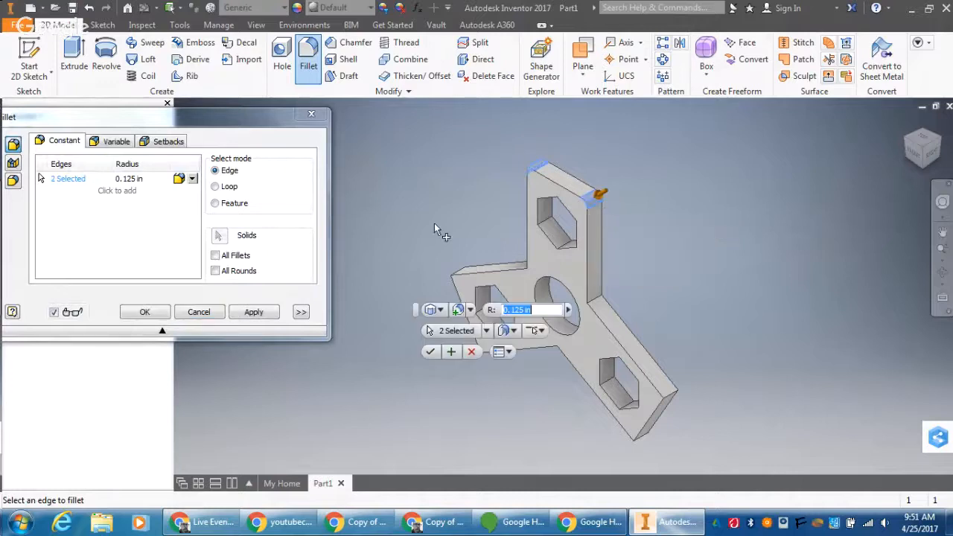
left_click(461, 276)
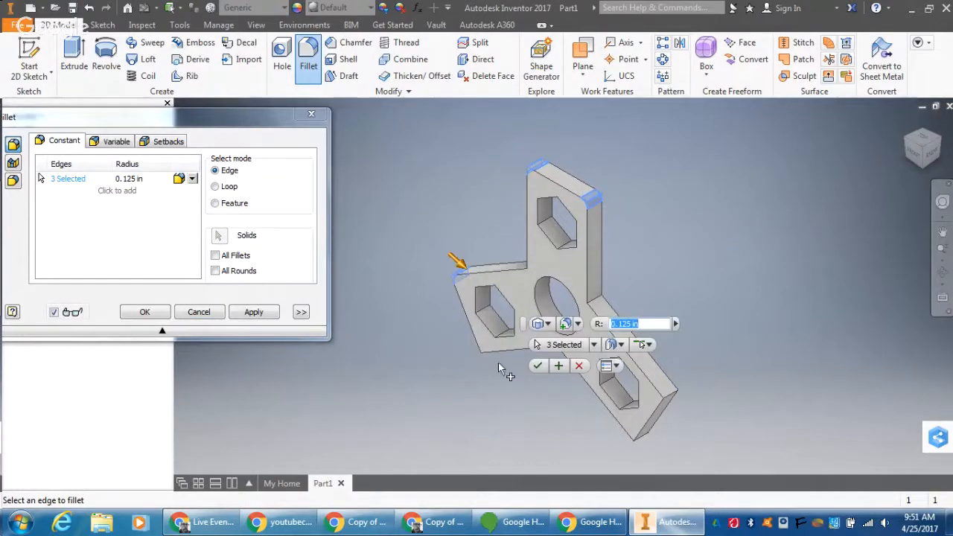
left_click(485, 347)
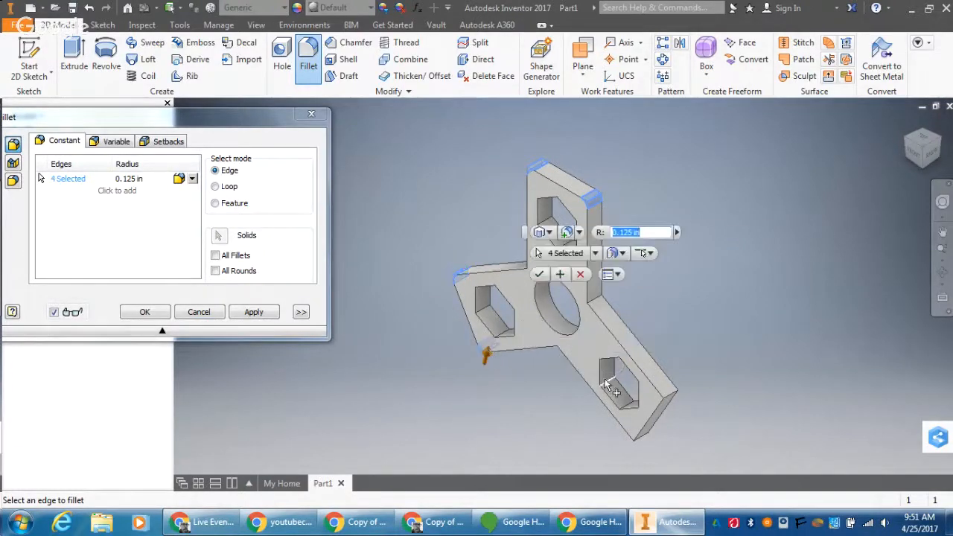
left_click(666, 397)
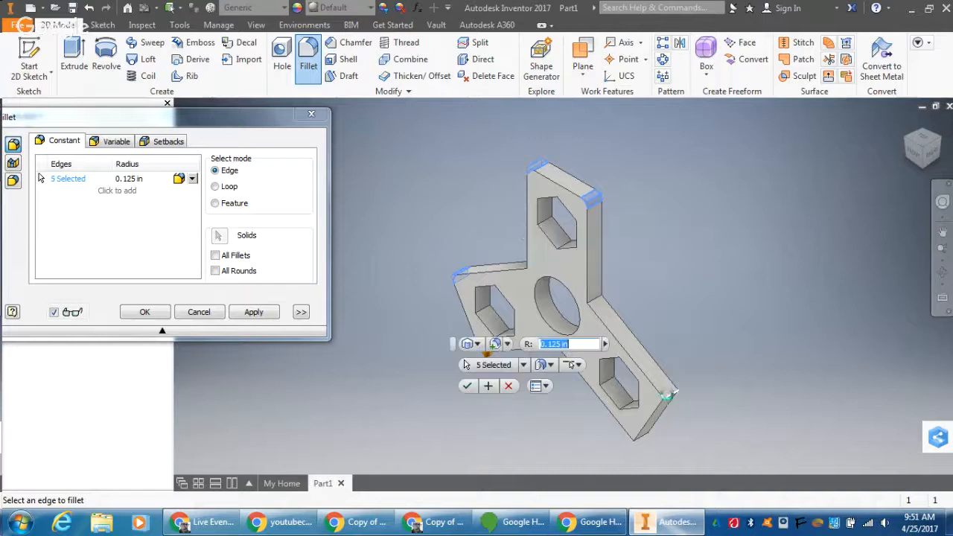
left_click(645, 440)
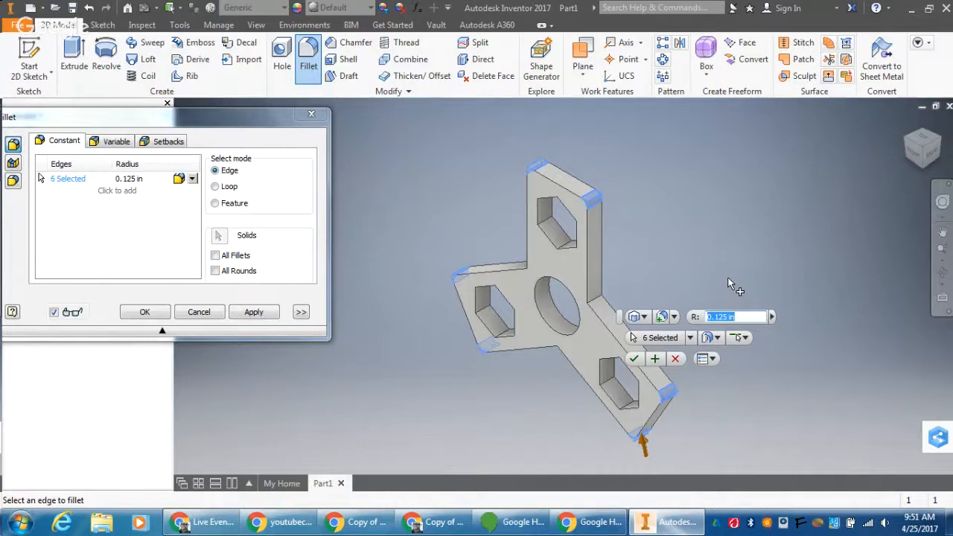
type("1.1")
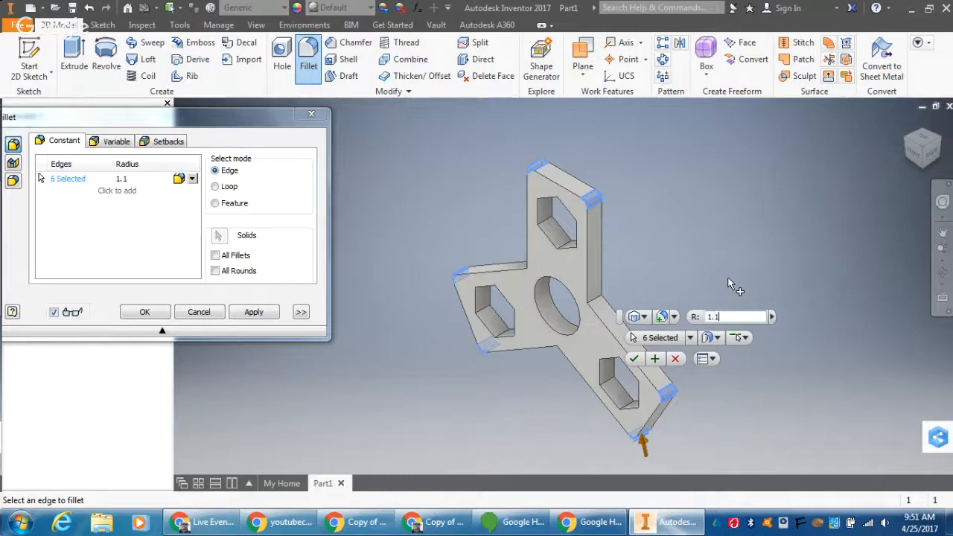
type("45")
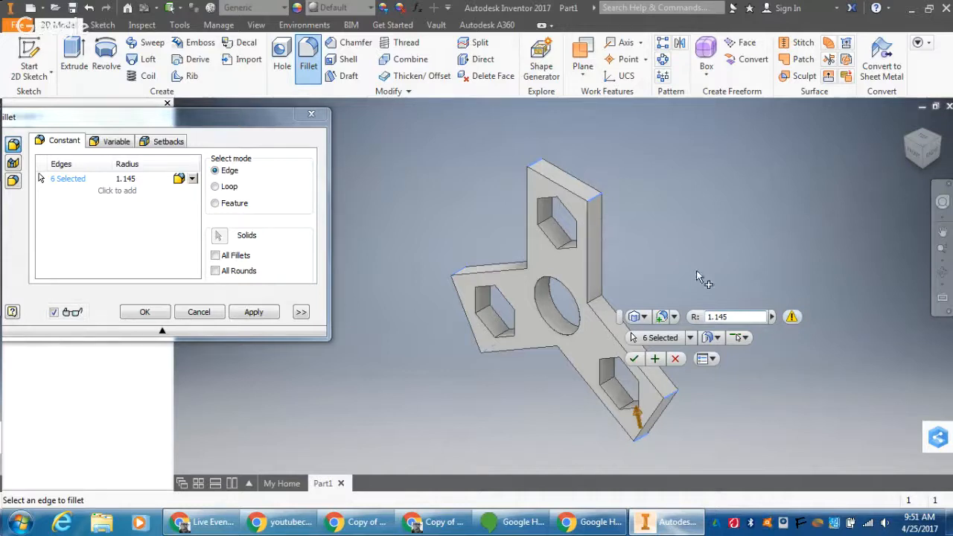
type("/2")
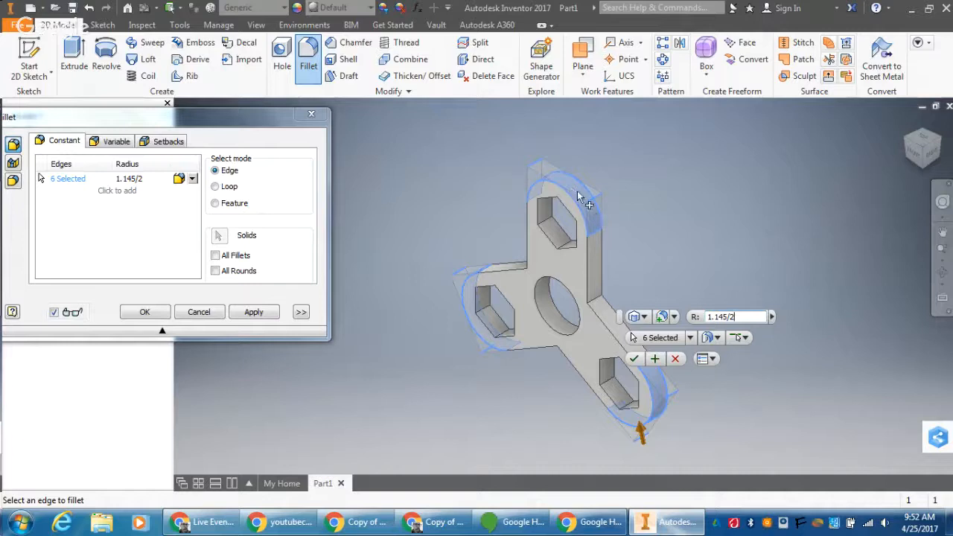
left_click(634, 358)
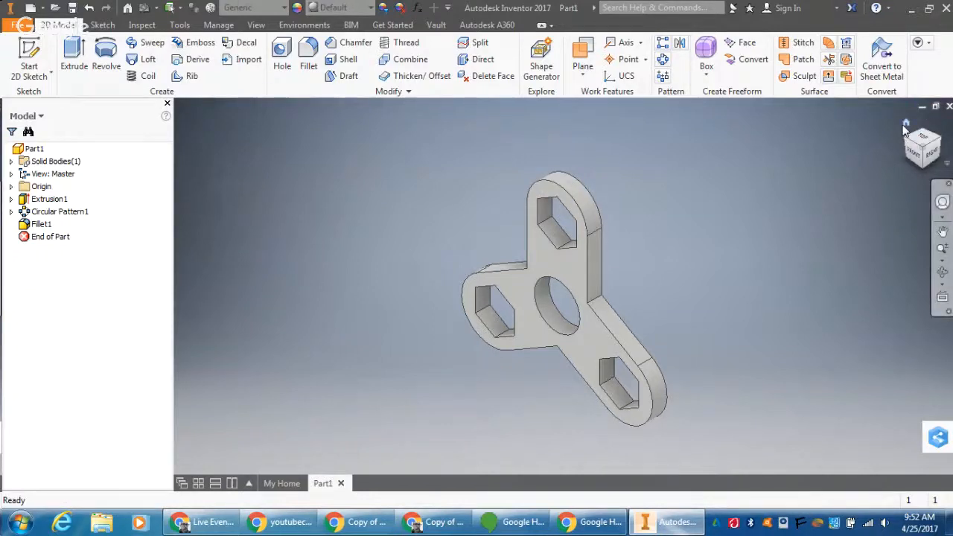
left_click(905, 125)
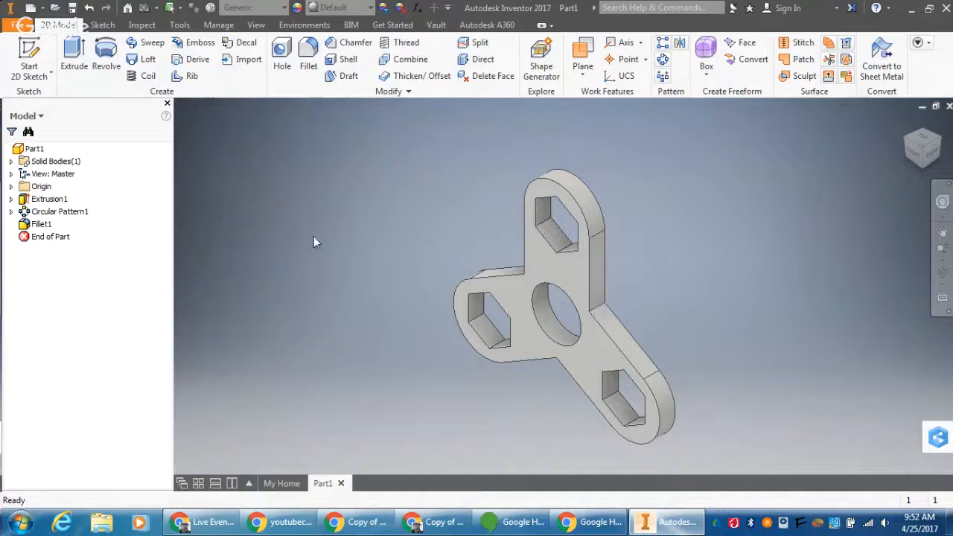
Step: Add the three inner corner edges where the arms meet to the existing arm-end fillet
left_click(30, 224)
double_click(26, 225)
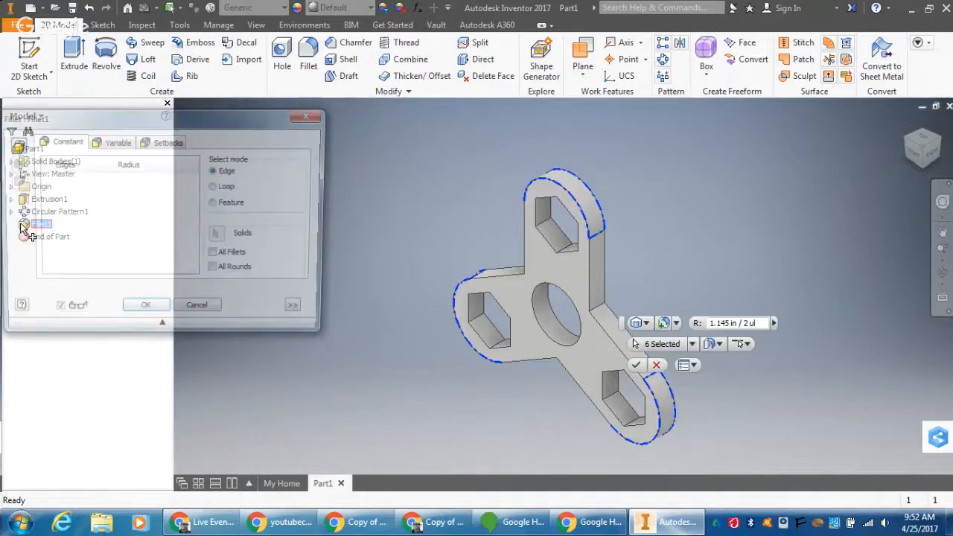
left_click(600, 308)
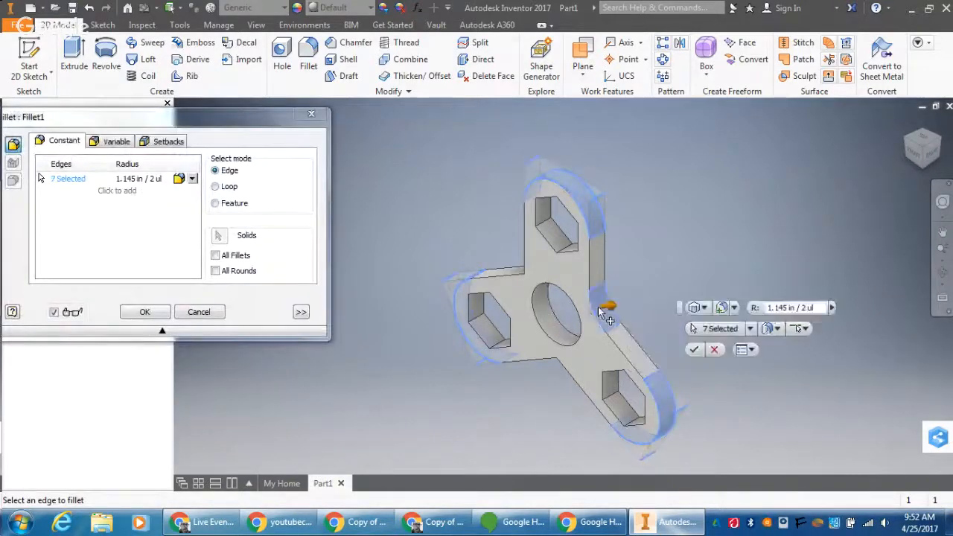
left_click(529, 277)
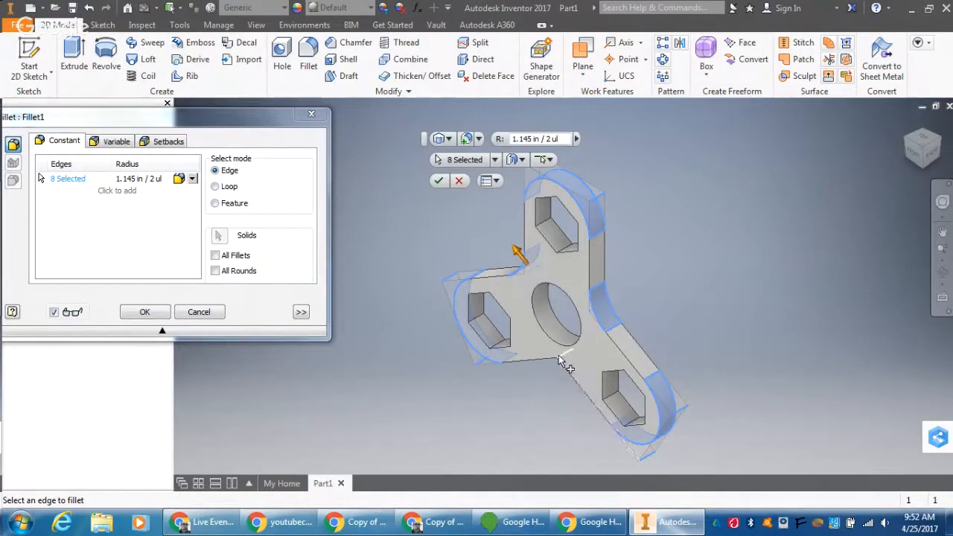
left_click(564, 363)
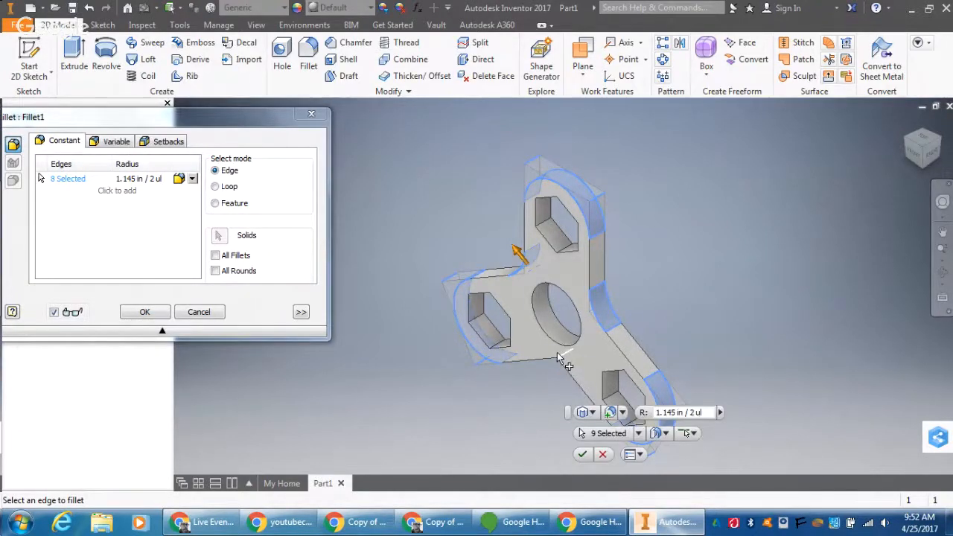
left_click(914, 151)
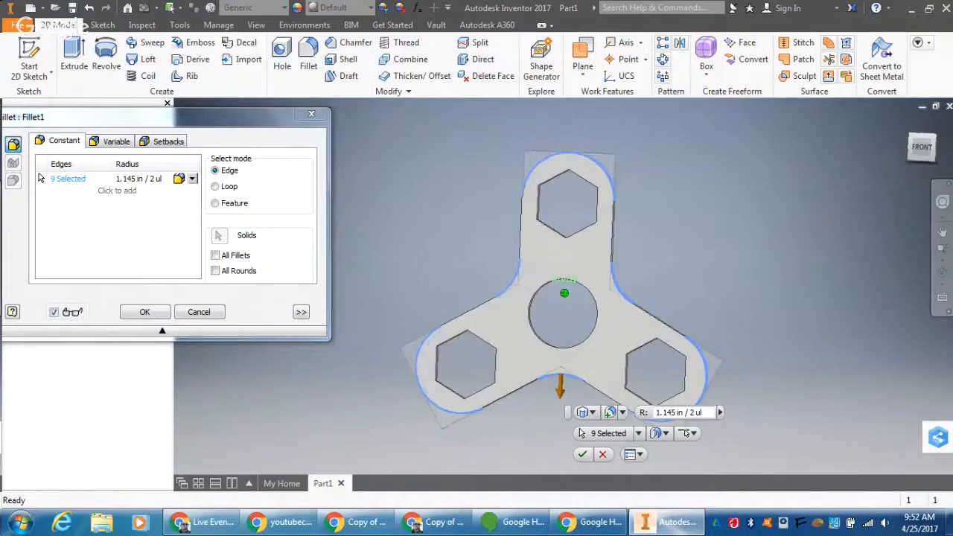
mouse_move(914, 152)
left_mouse_down()
mouse_move(896, 152)
mouse_move(901, 159)
left_mouse_up()
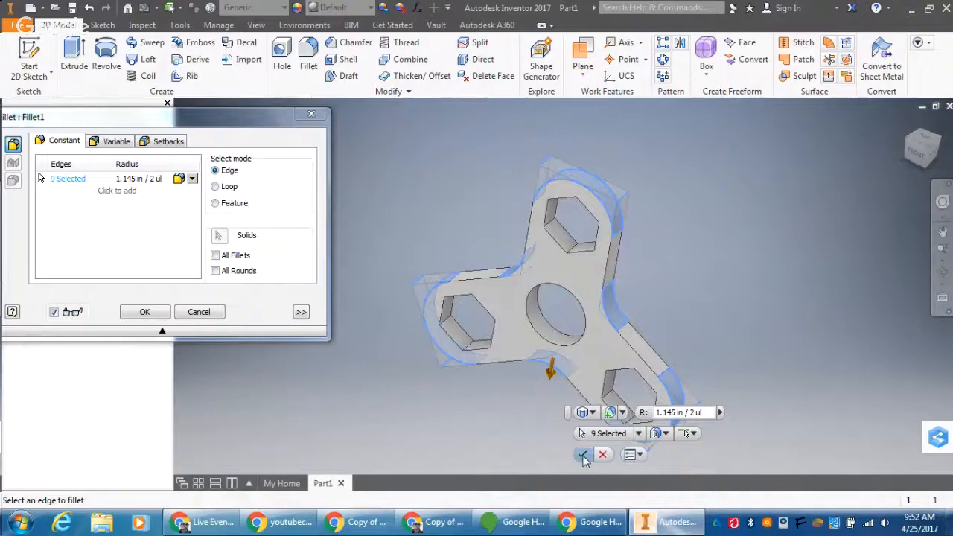
left_click(583, 455)
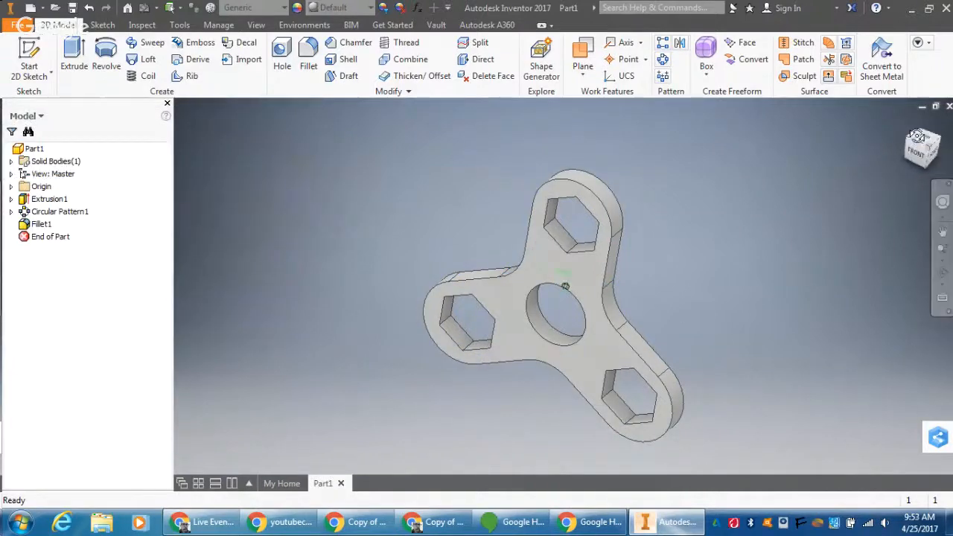
mouse_move(915, 136)
left_mouse_down()
mouse_move(909, 148)
mouse_move(925, 138)
left_mouse_up()
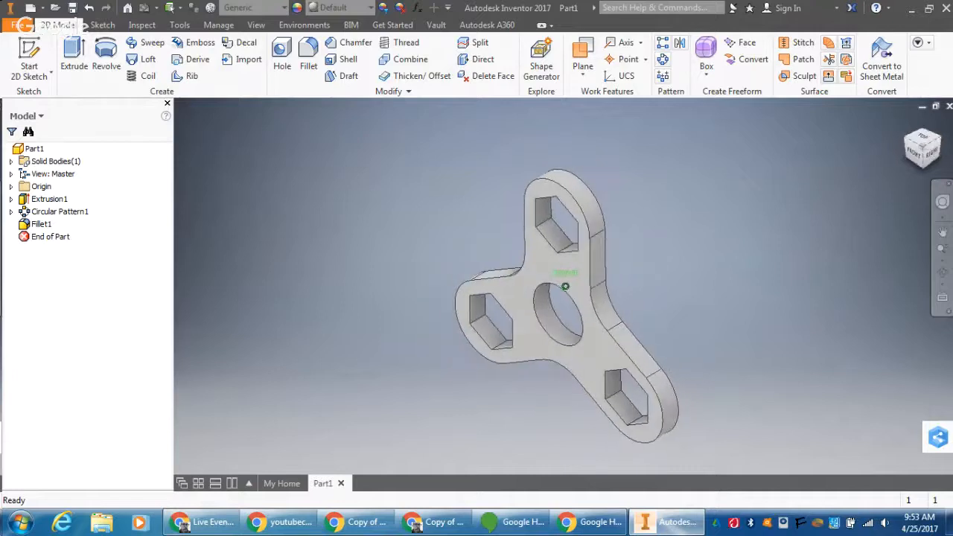
left_click(906, 125)
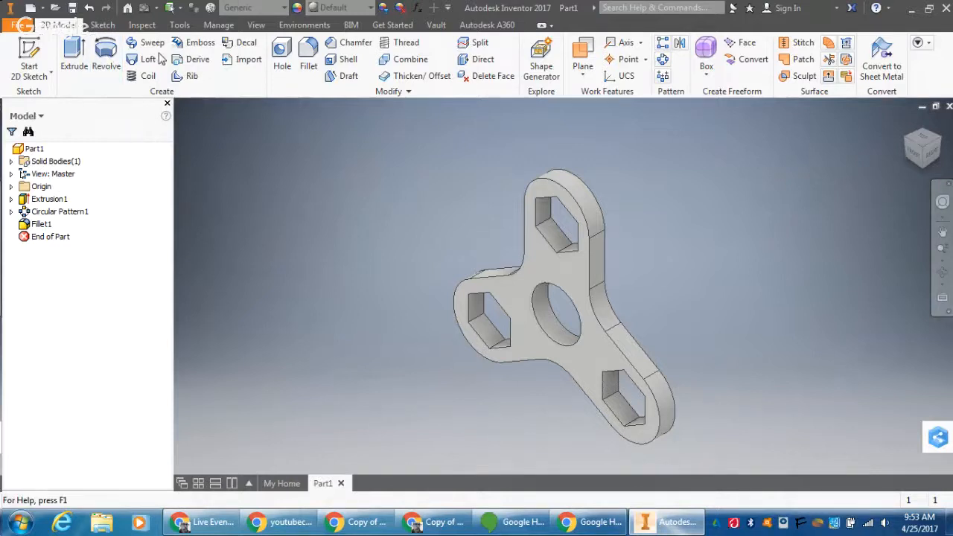
Step: Fillet the front and back outer perimeter edges of the spinner with a radius of 0.075 in
left_click(308, 54)
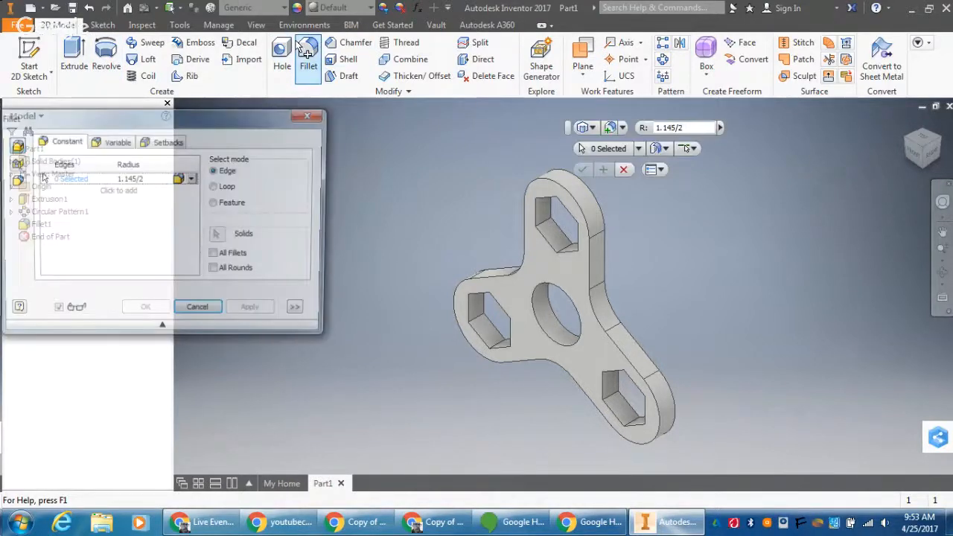
left_click(525, 257)
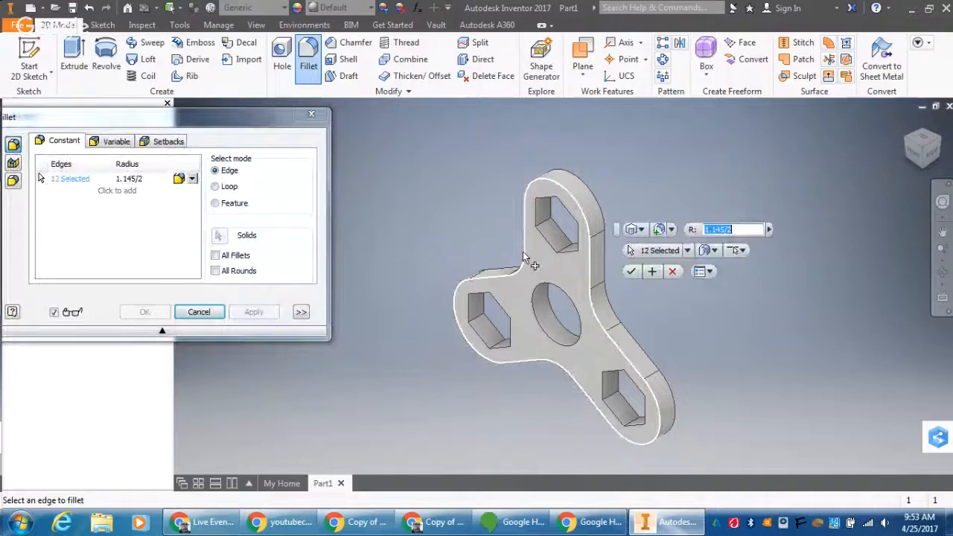
left_click(607, 287)
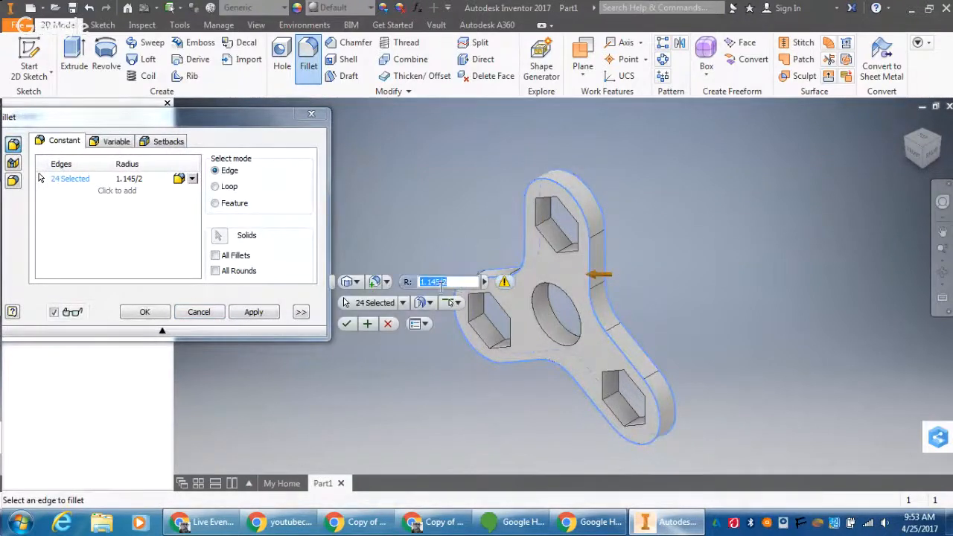
type(".05")
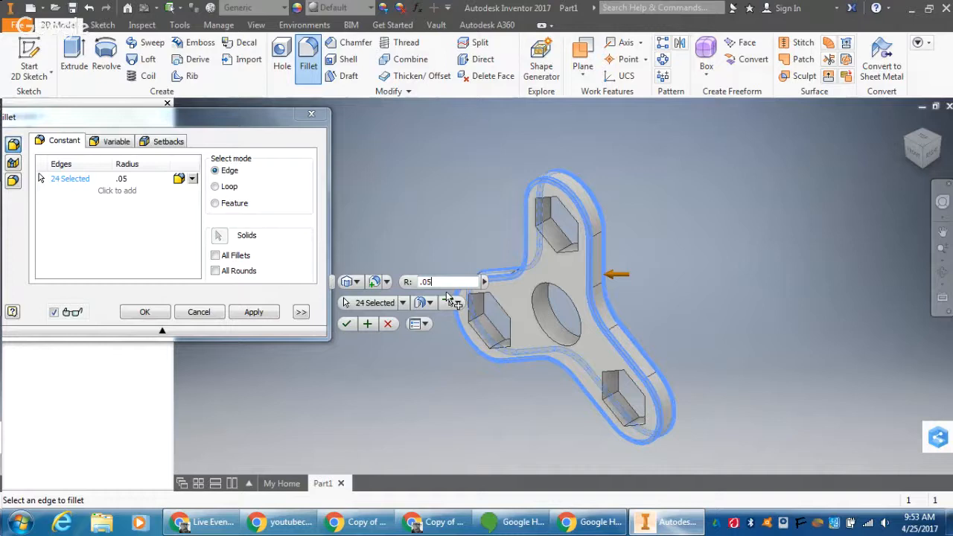
key("Left")
type("7")
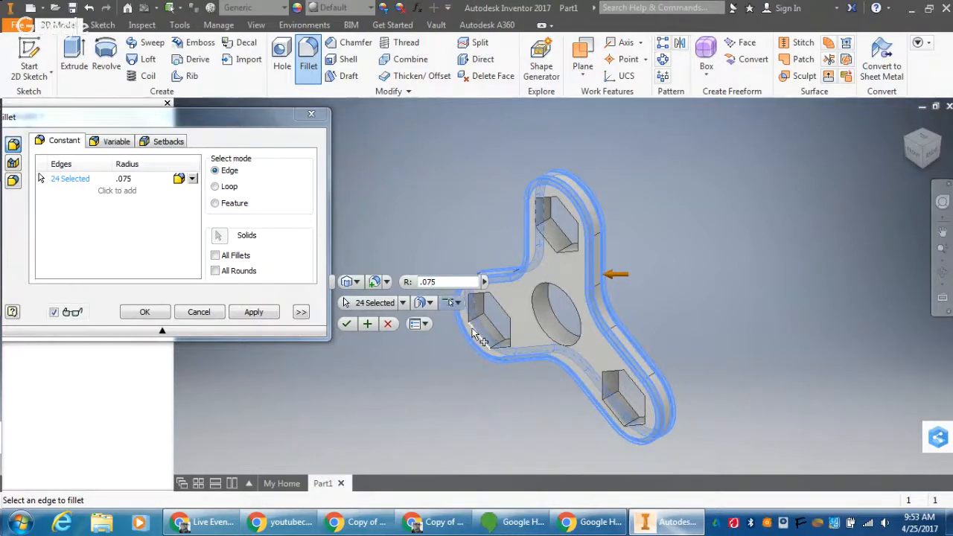
left_click(347, 322)
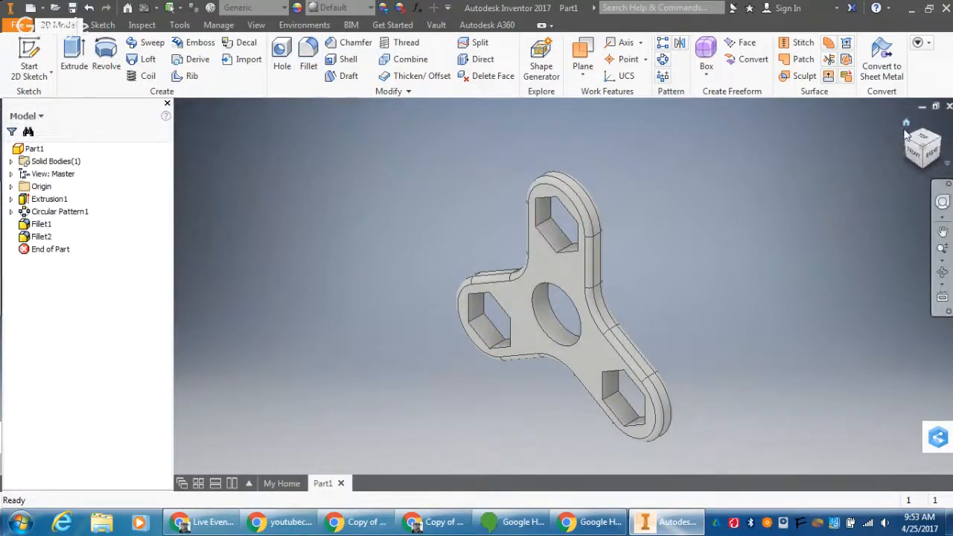
Step: Set the perimeter edge fillet's radius to 7mm/2
mouse_move(924, 151)
left_mouse_down()
mouse_move(943, 147)
mouse_move(913, 173)
mouse_move(921, 151)
left_mouse_up()
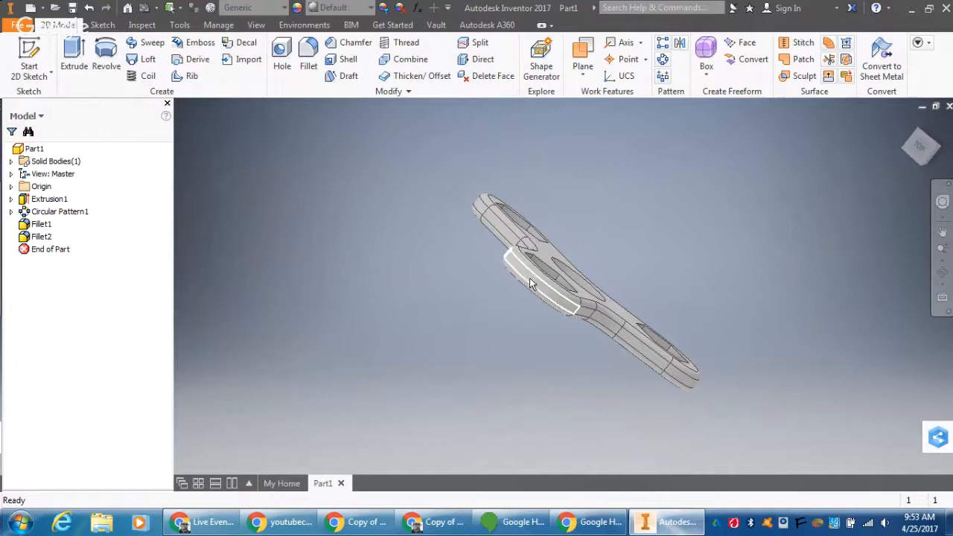
double_click(31, 237)
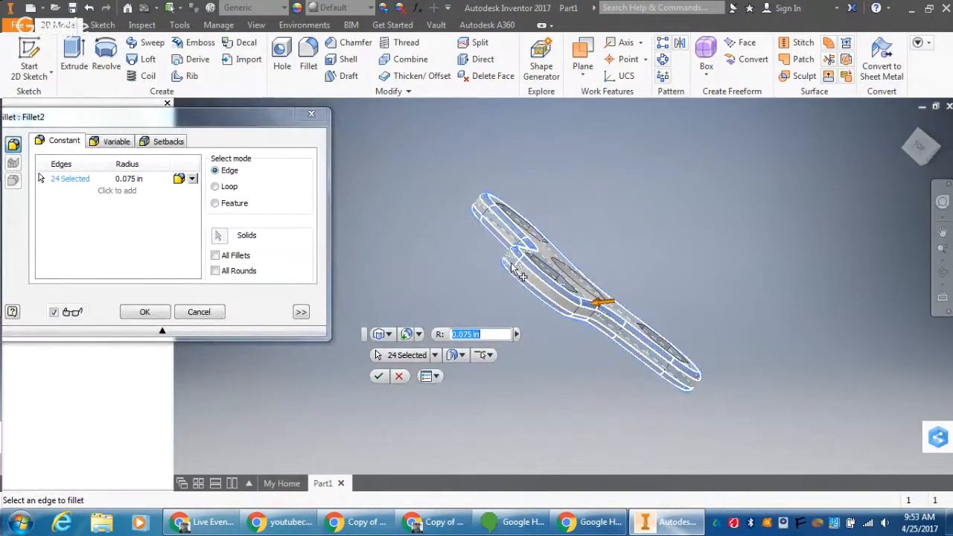
double_click(491, 334)
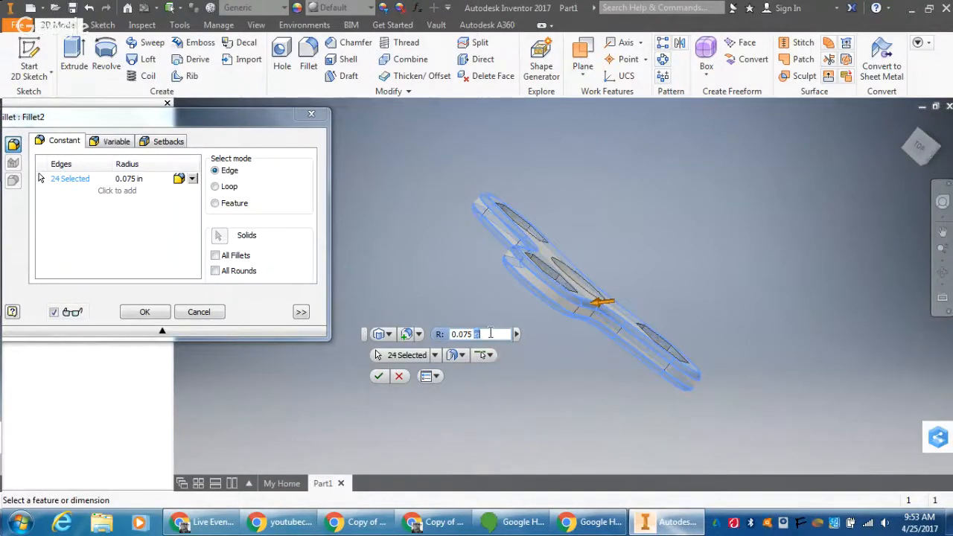
key("BackSpace")
key("BackSpace")
key("BackSpace")
key("BackSpace")
key("BackSpace")
key("BackSpace")
key("BackSpace")
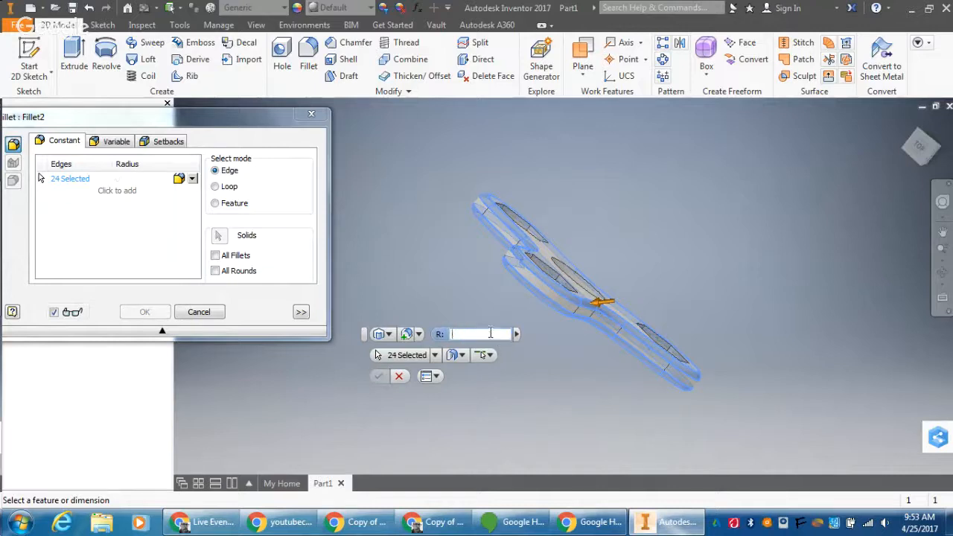
type("7mm/2")
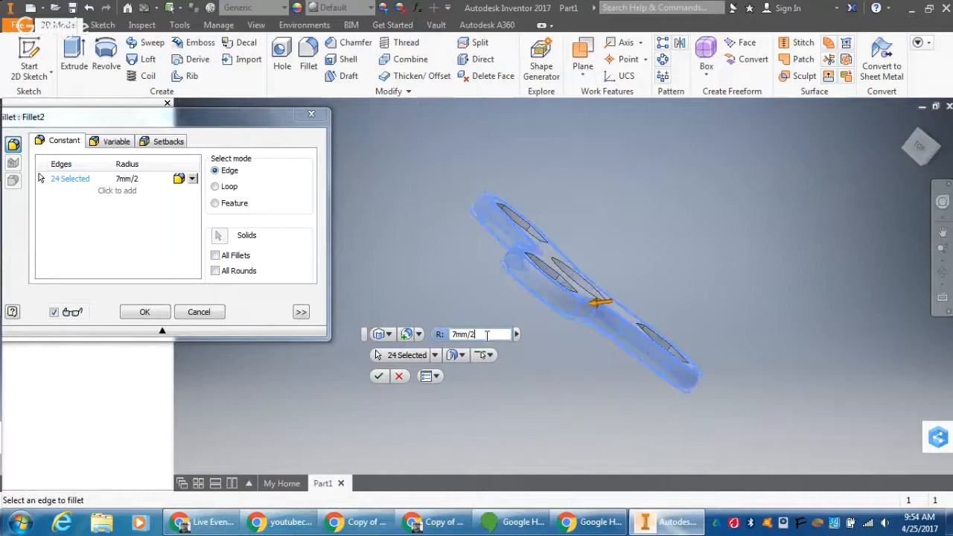
left_click(378, 376)
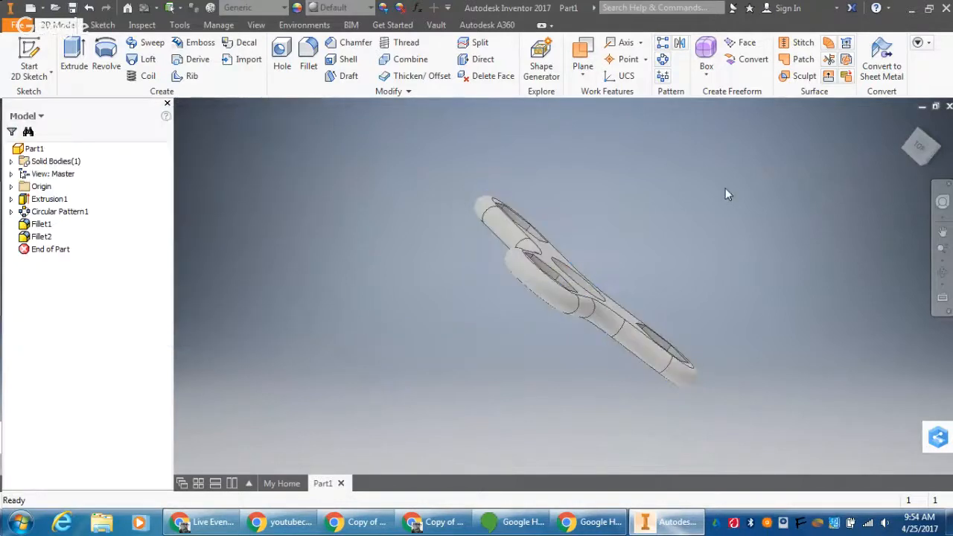
left_click(906, 125)
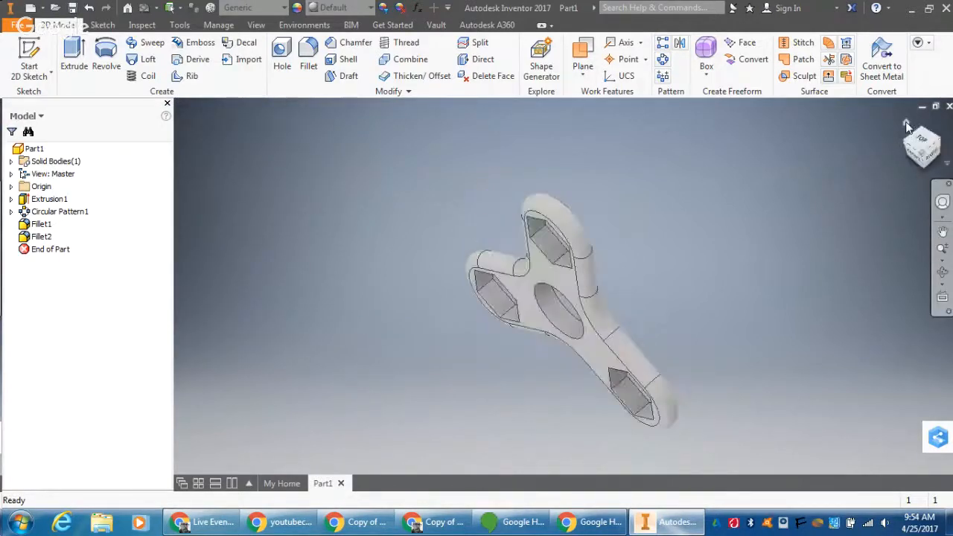
mouse_move(917, 150)
left_mouse_down()
mouse_move(842, 151)
mouse_move(909, 160)
mouse_move(932, 175)
left_mouse_up()
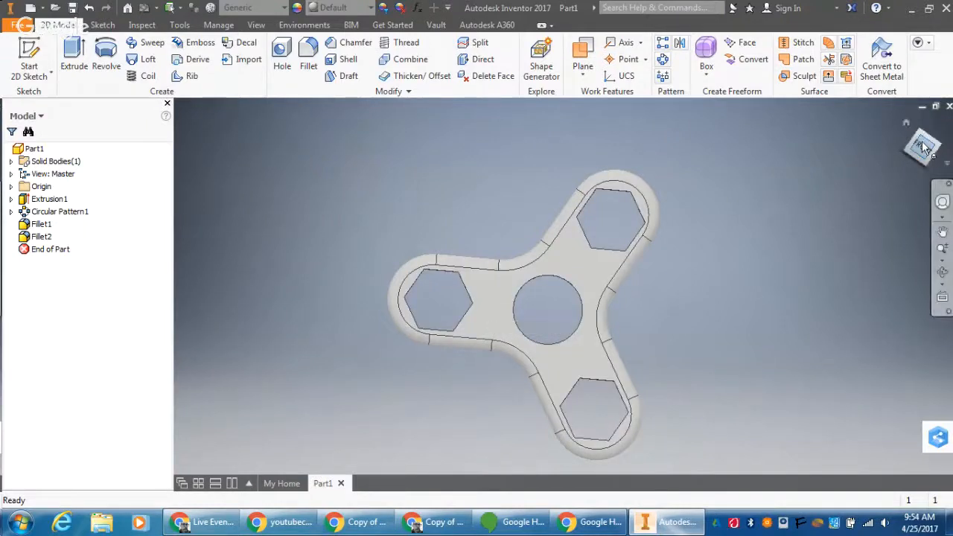
left_click_drag(923, 147, 913, 284)
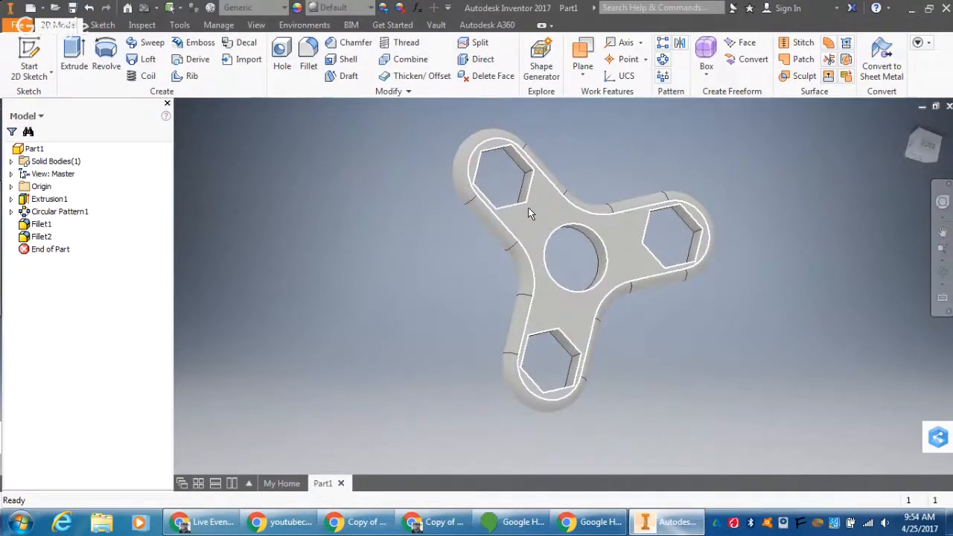
left_click(555, 233)
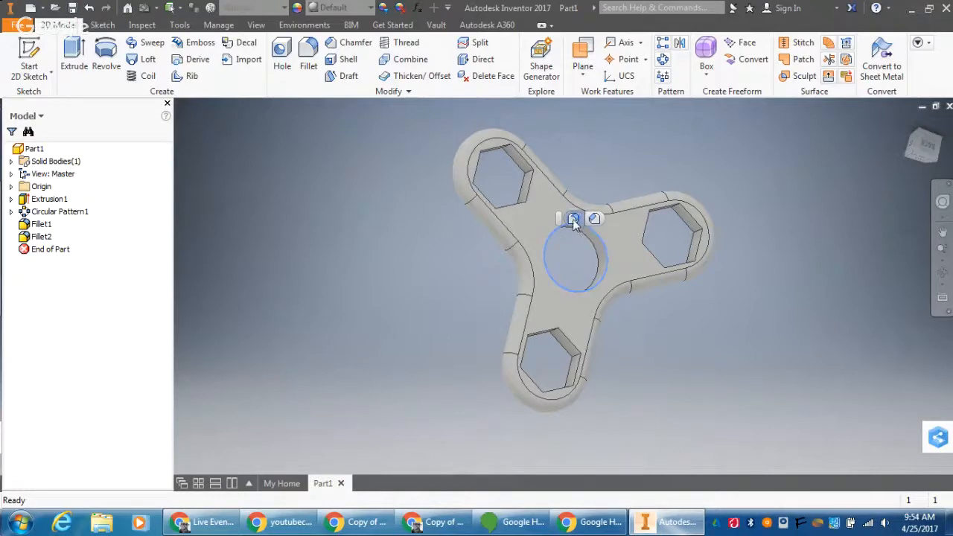
left_click(573, 220)
left_click(596, 255)
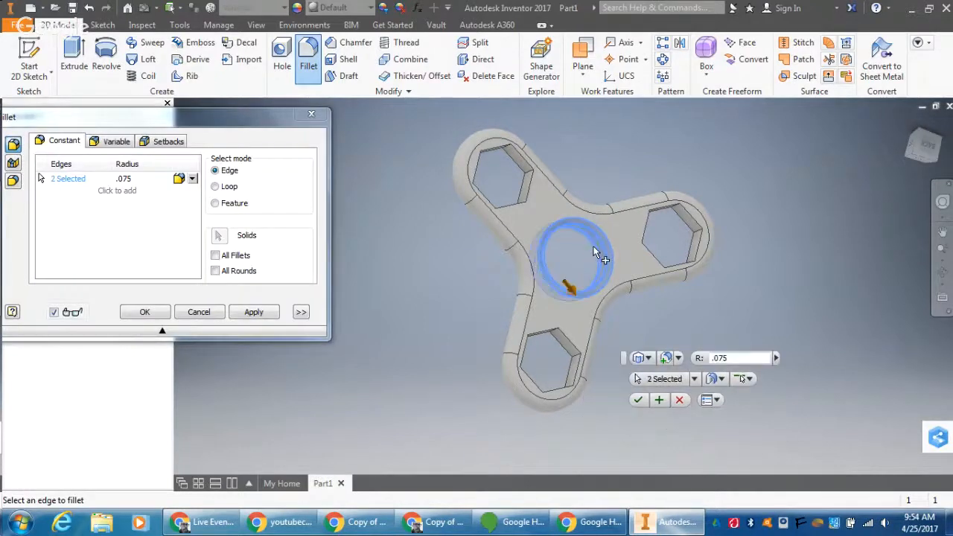
left_click(723, 358)
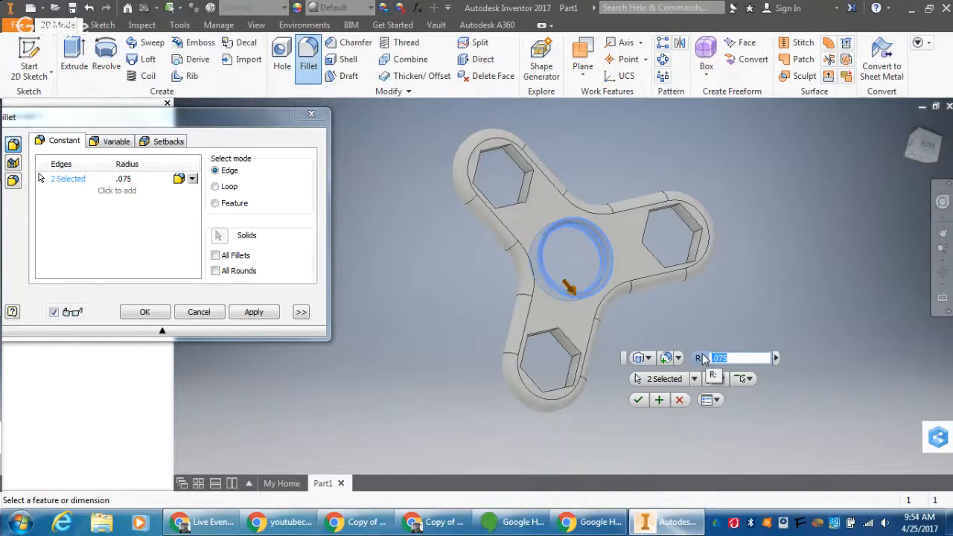
type(".01")
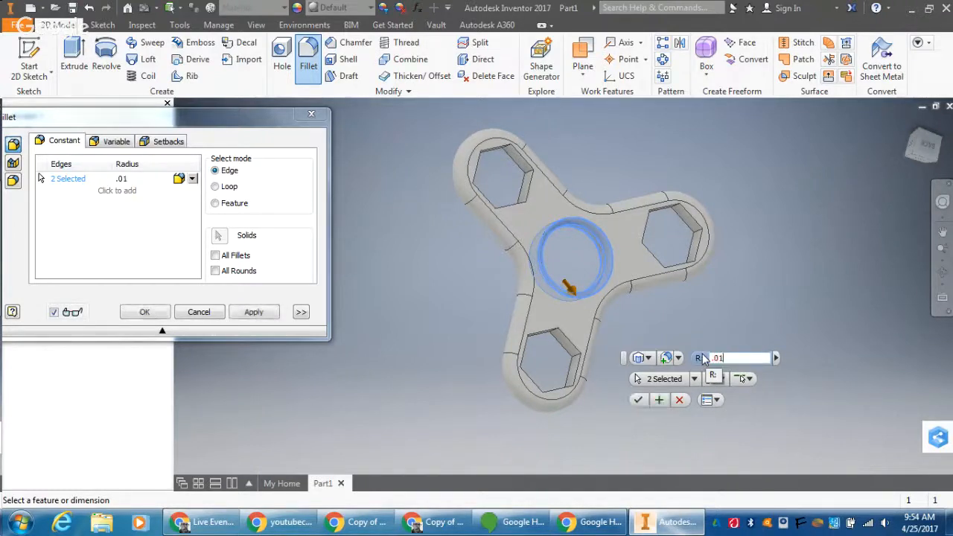
left_click(909, 130)
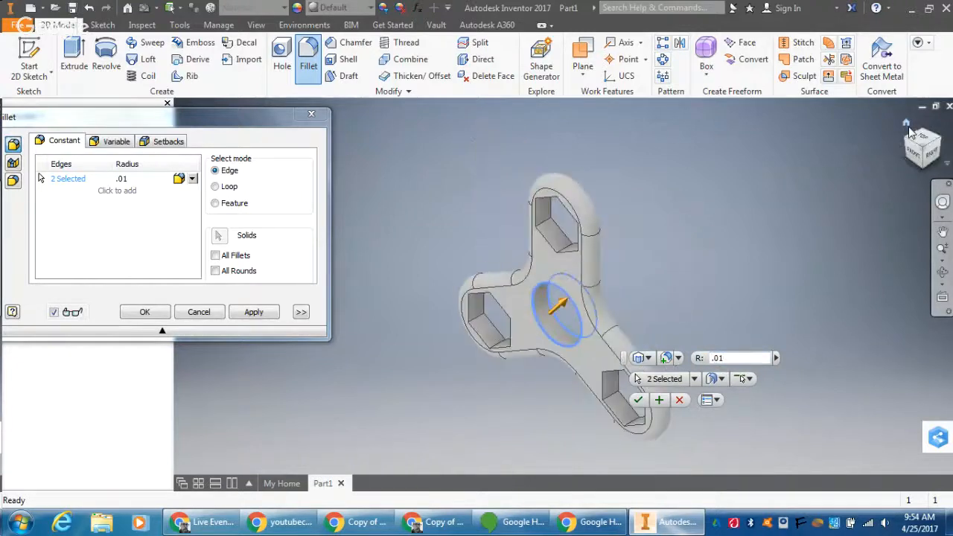
left_click(540, 241)
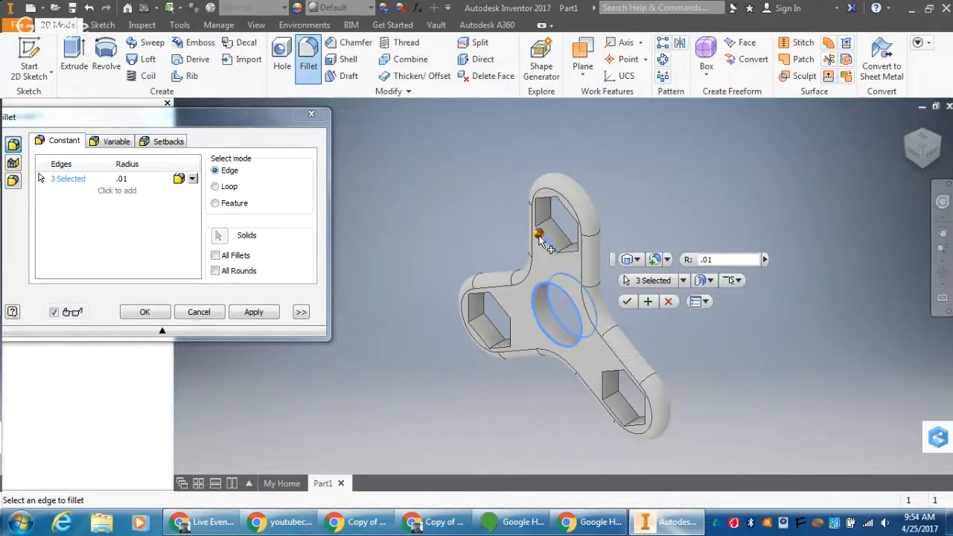
left_click(537, 230)
left_click(544, 202)
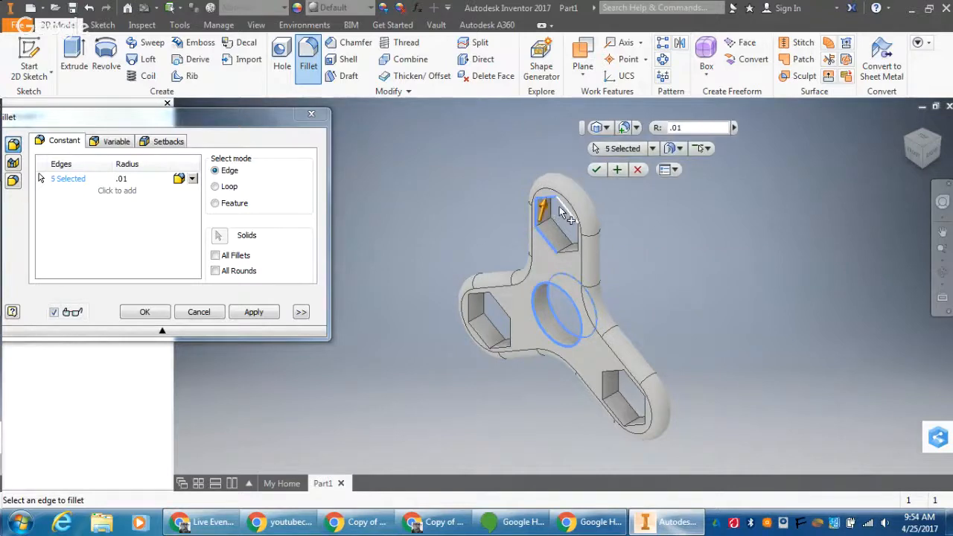
left_click(565, 214)
left_click(574, 239)
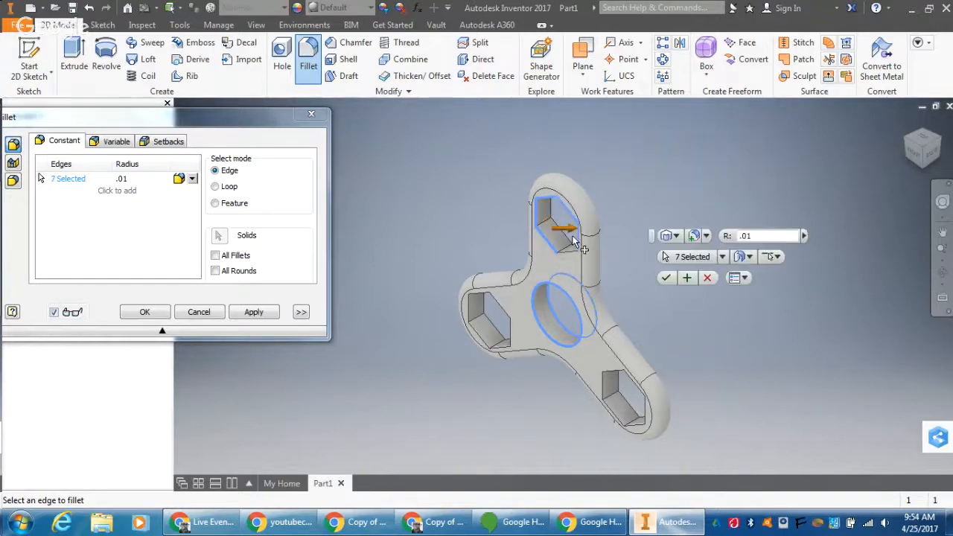
left_click(571, 253)
left_click(570, 251)
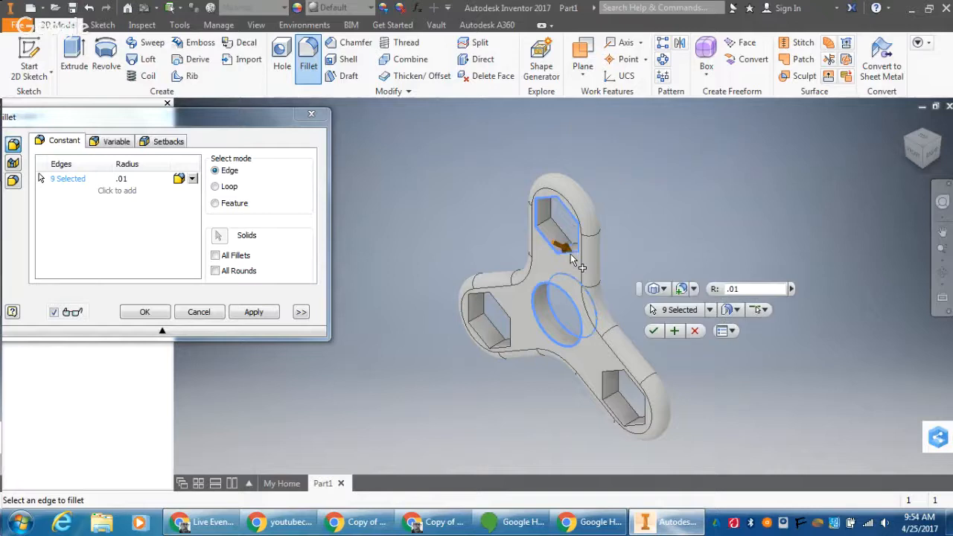
left_click(694, 332)
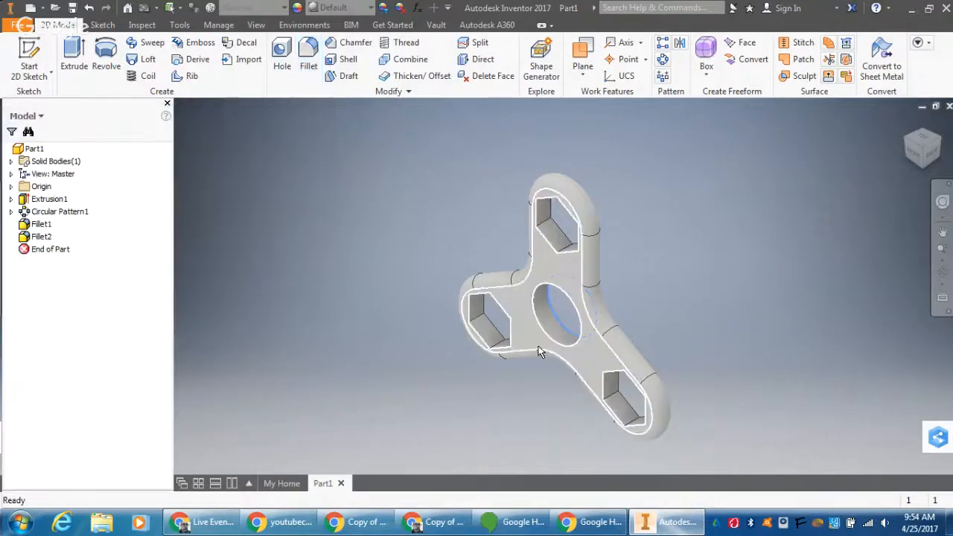
Step: Fillet the front and back circular edges of the centre hole with a radius of 0.01 in
left_click(921, 134)
left_click(906, 122)
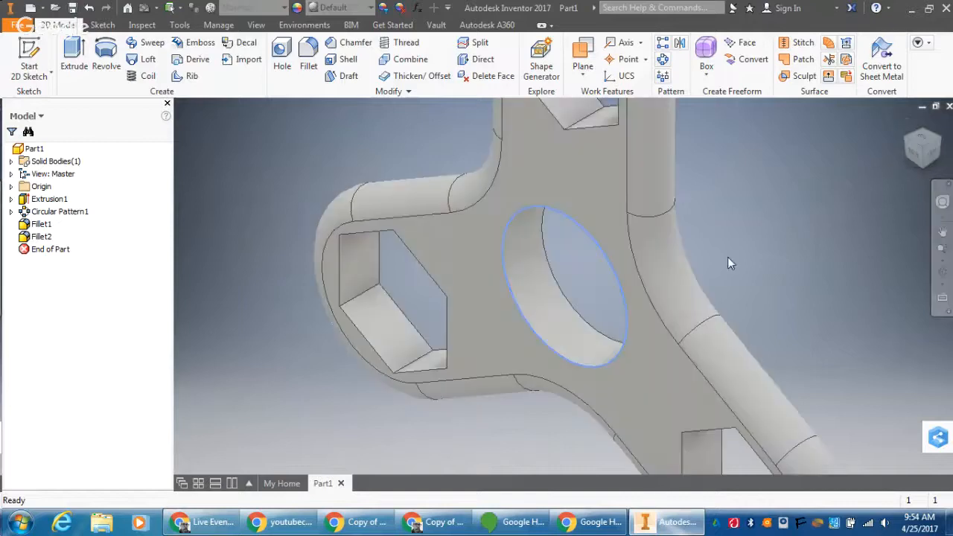
right_click(516, 311)
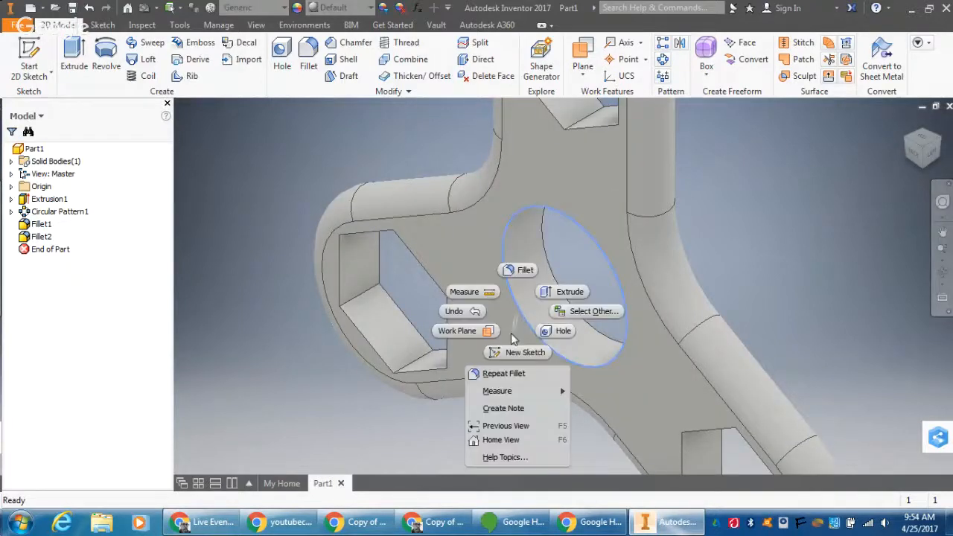
left_click(517, 269)
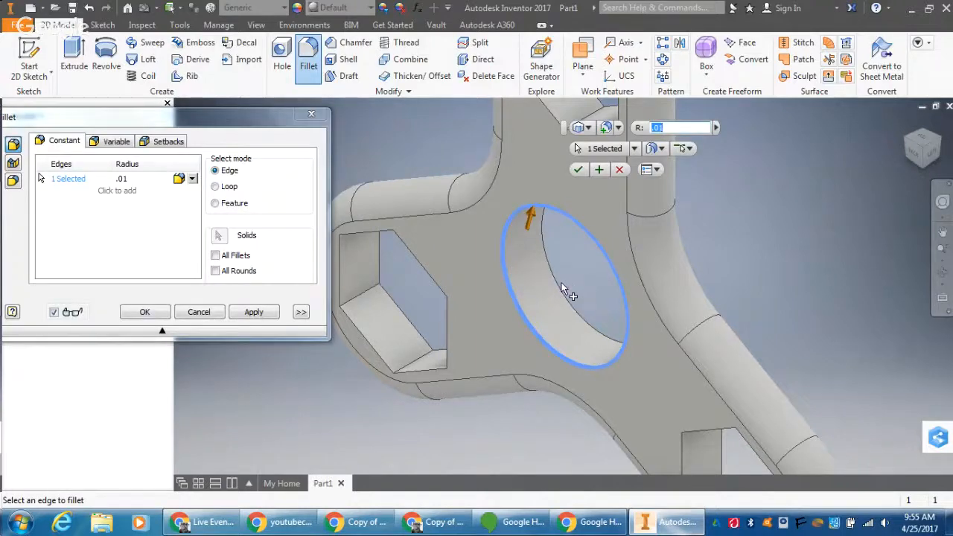
left_click(567, 283)
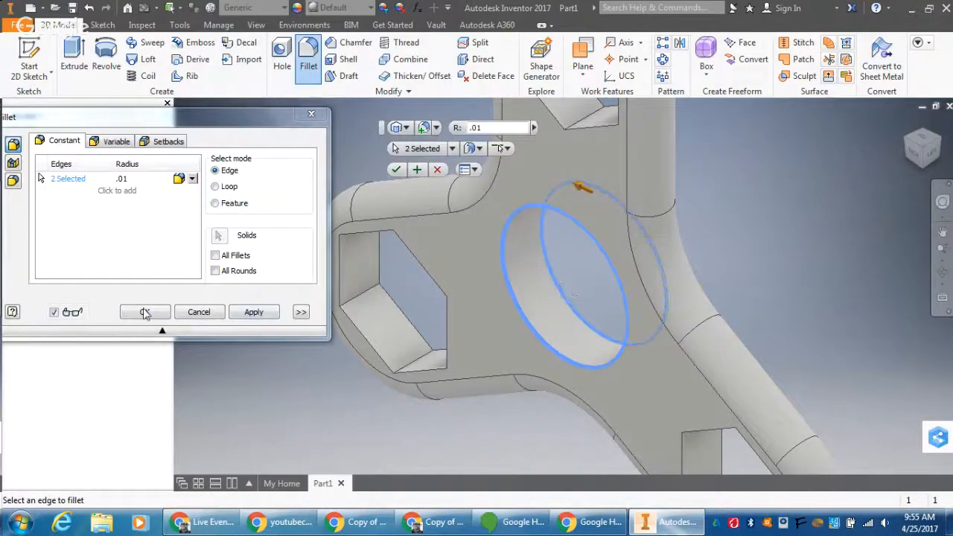
left_click(145, 312)
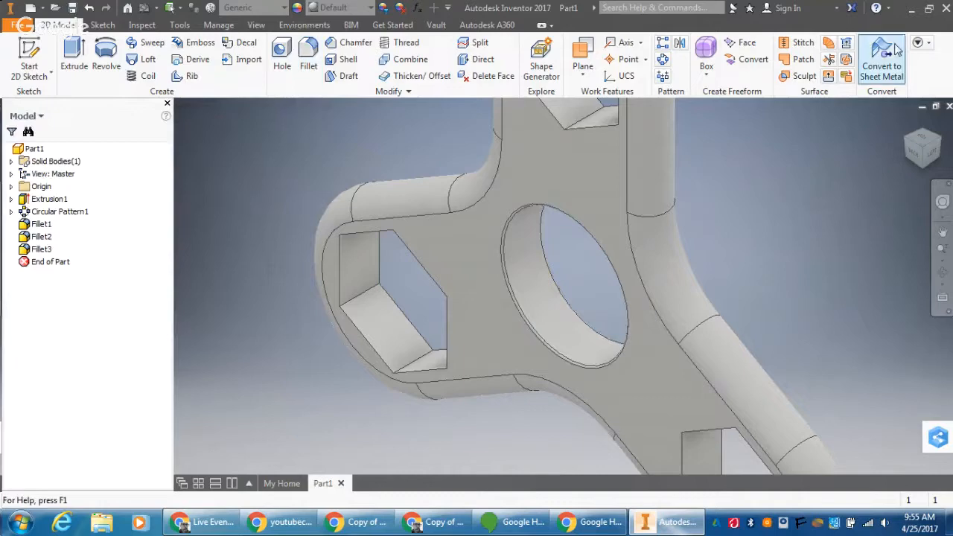
left_click(906, 125)
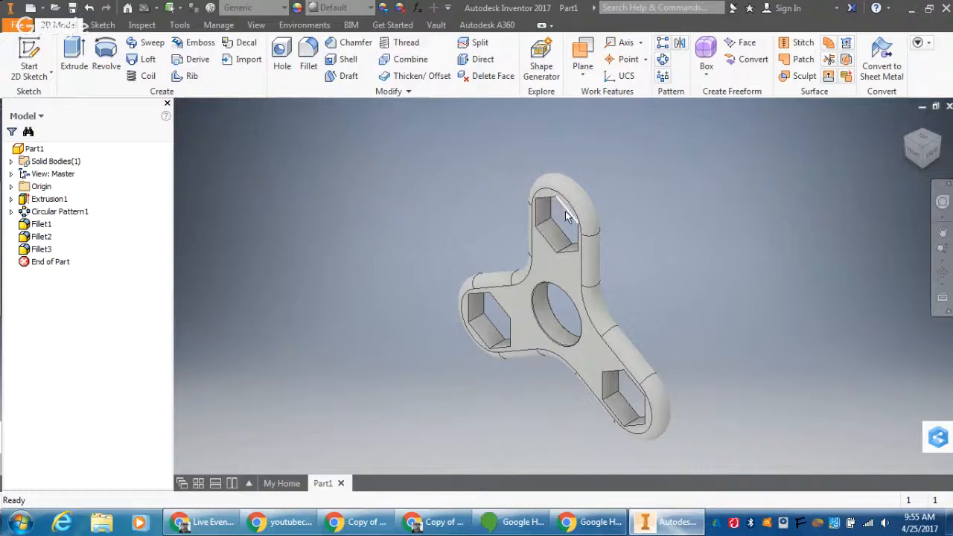
mouse_move(588, 237)
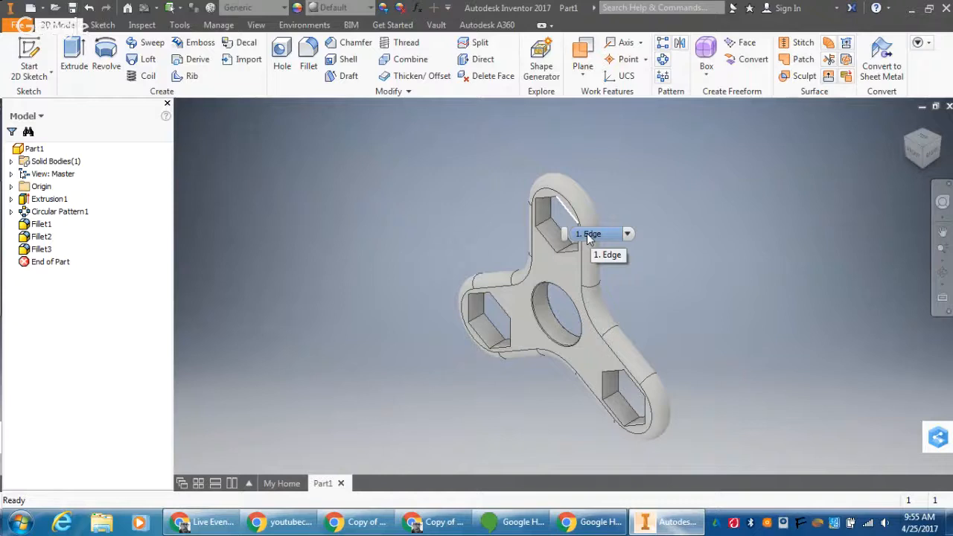
left_click(922, 153)
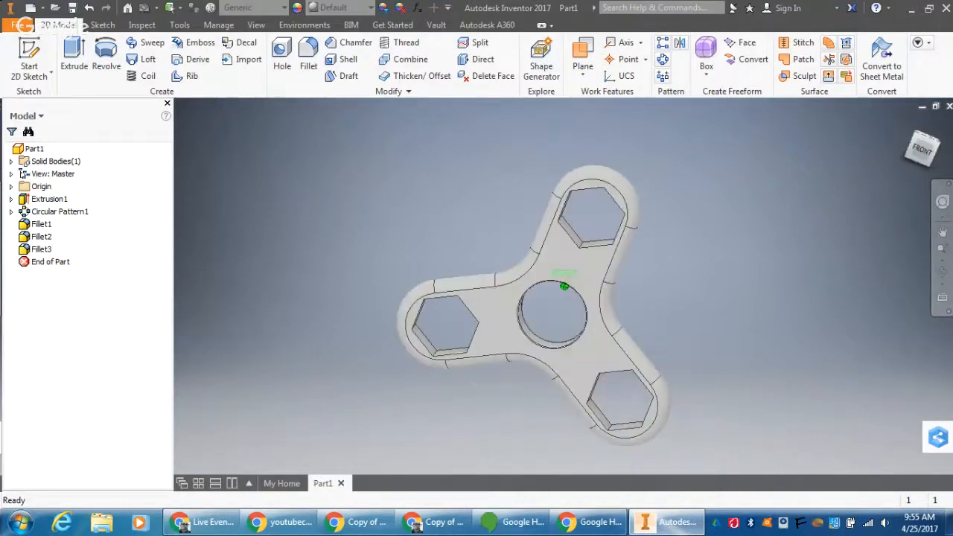
mouse_move(914, 155)
left_mouse_down()
mouse_move(949, 151)
mouse_move(927, 168)
mouse_move(931, 183)
mouse_move(920, 133)
left_mouse_up()
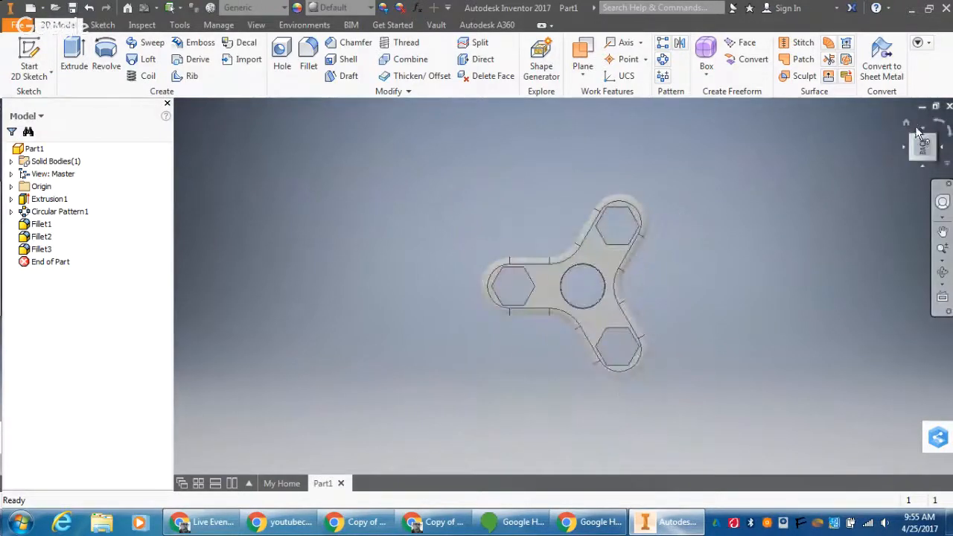
left_click(906, 123)
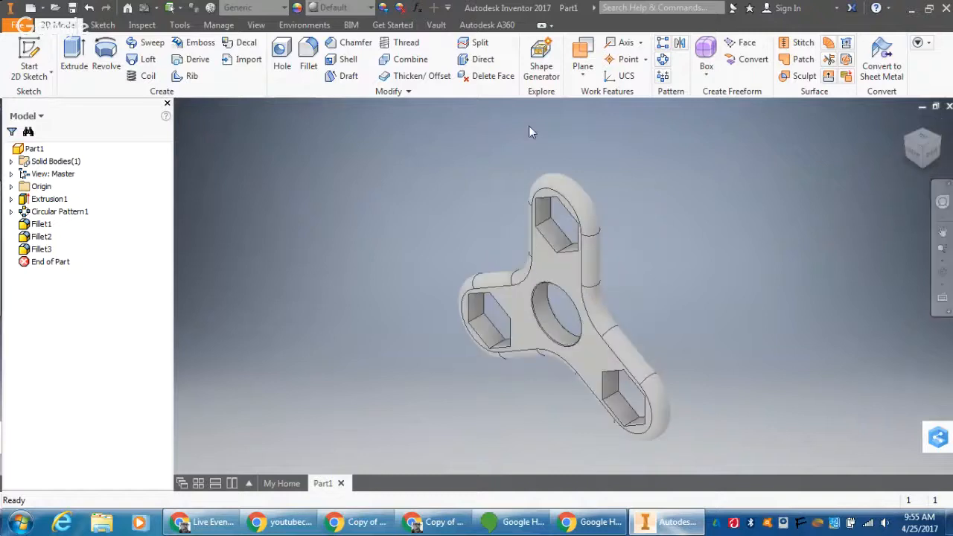
Step: Save the part on the Desktop as an Inventor part file named Test Spinner
left_click(72, 8)
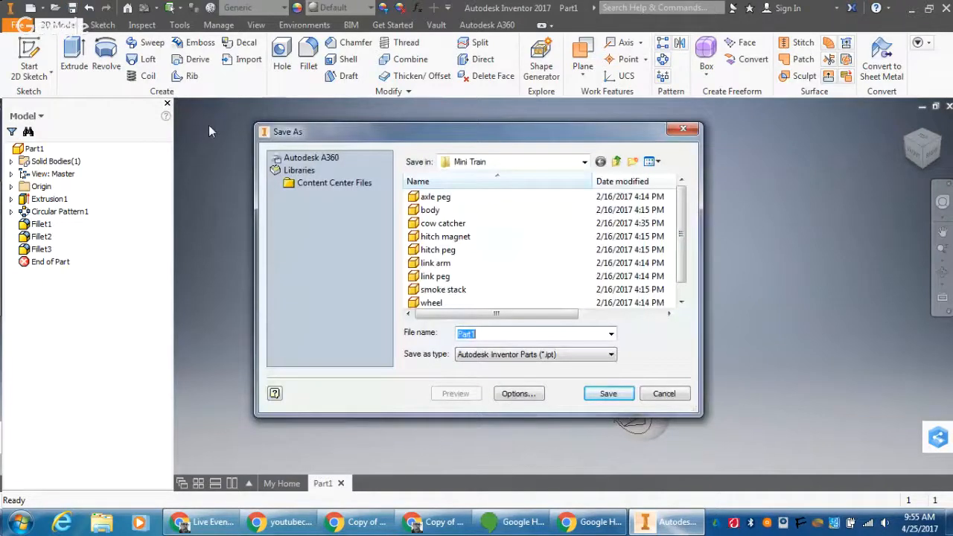
type("Test Spinner")
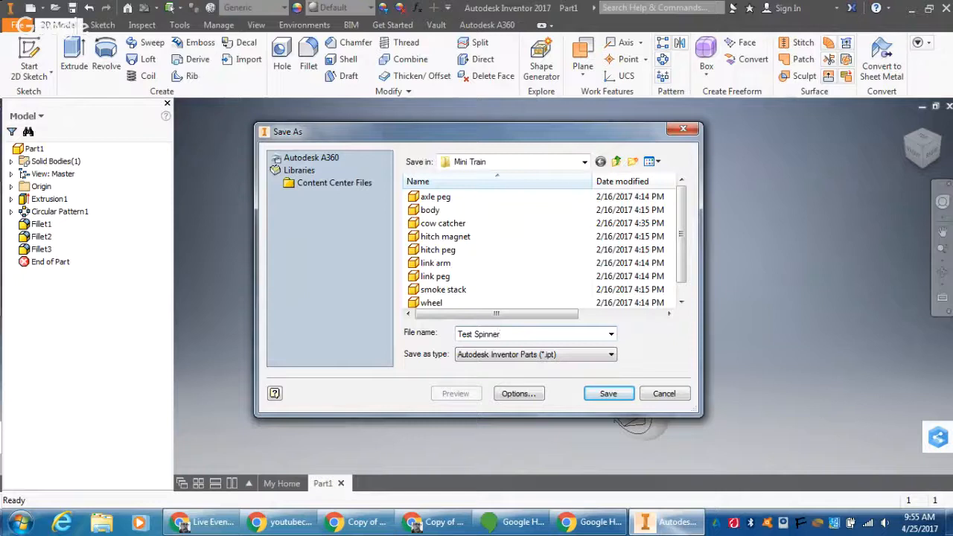
left_click(617, 162)
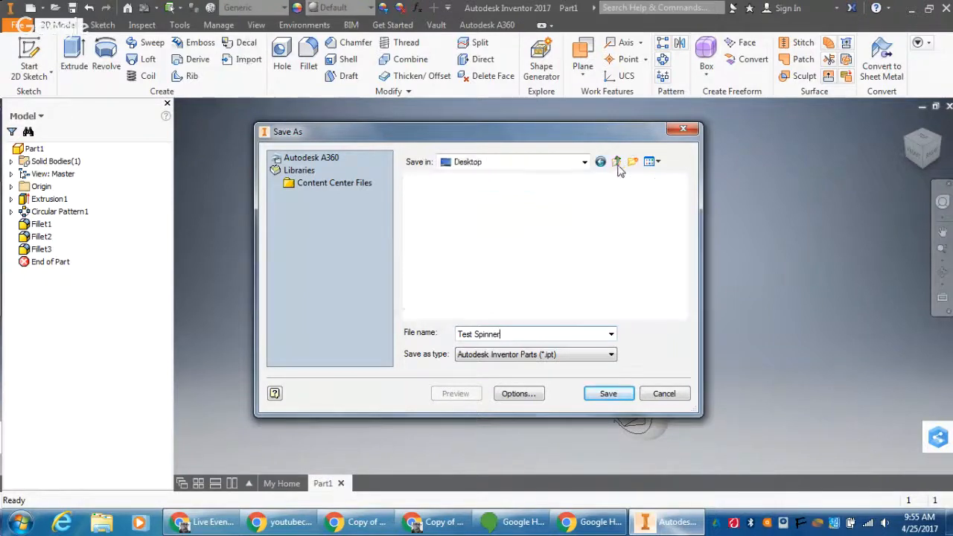
left_click(608, 394)
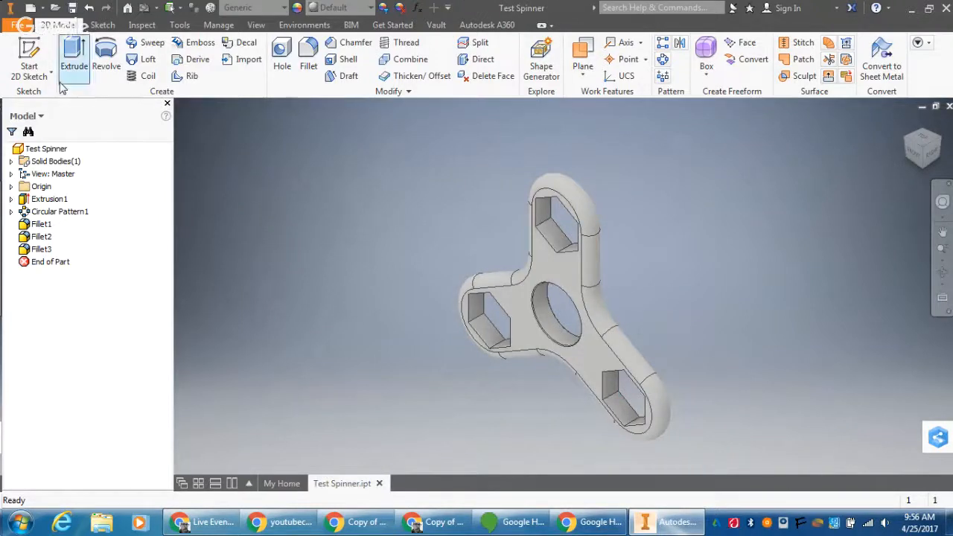
Step: Export the spinner in CAD format to the Desktop as the STL file Test Spinner.stl
left_click(18, 25)
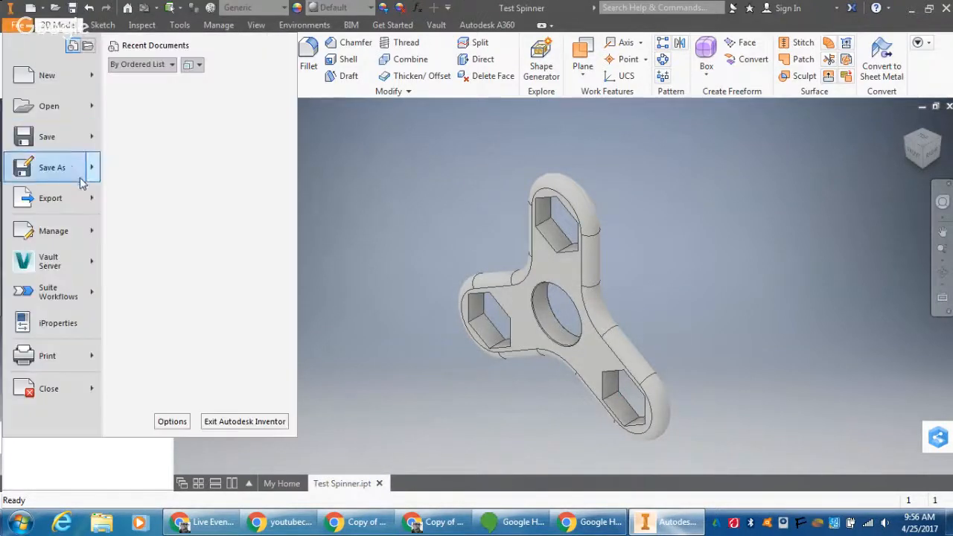
mouse_move(79, 194)
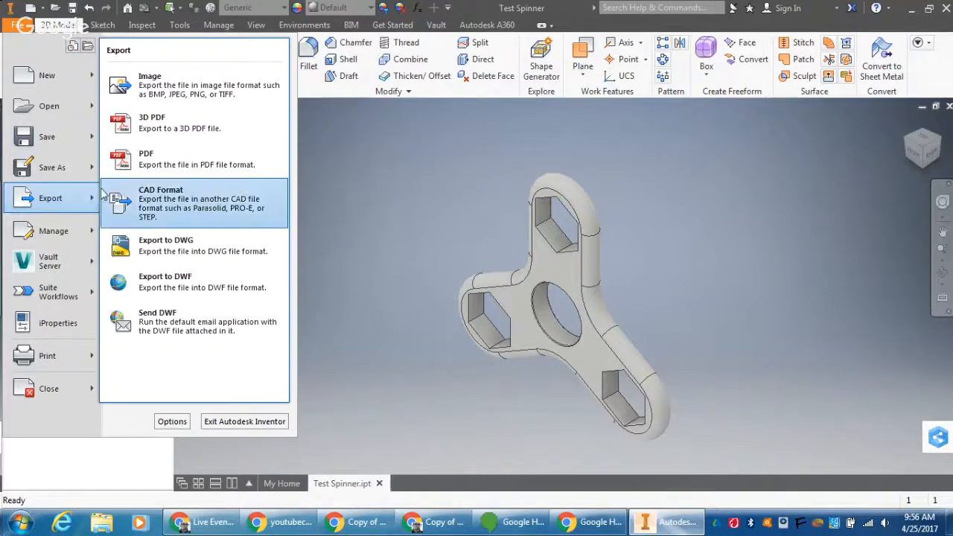
left_click(130, 200)
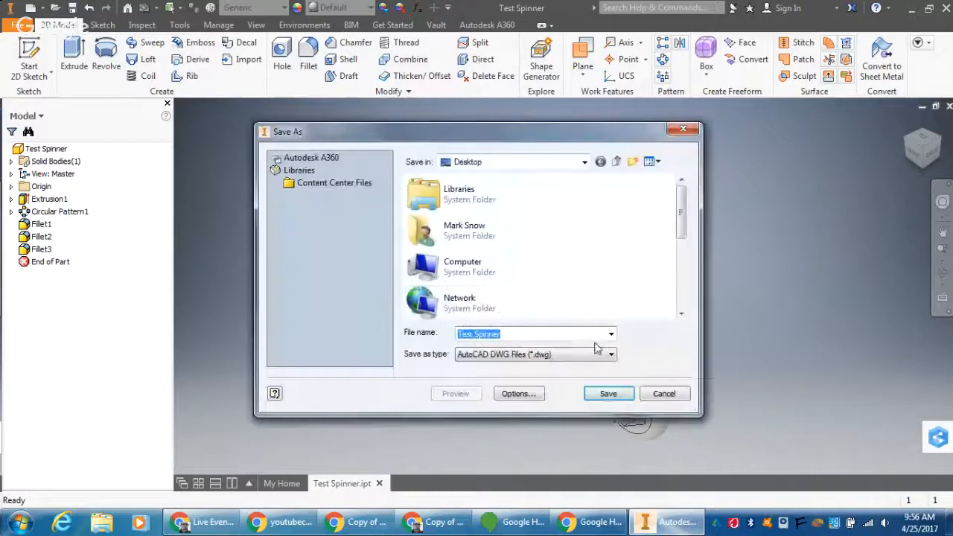
left_click(594, 355)
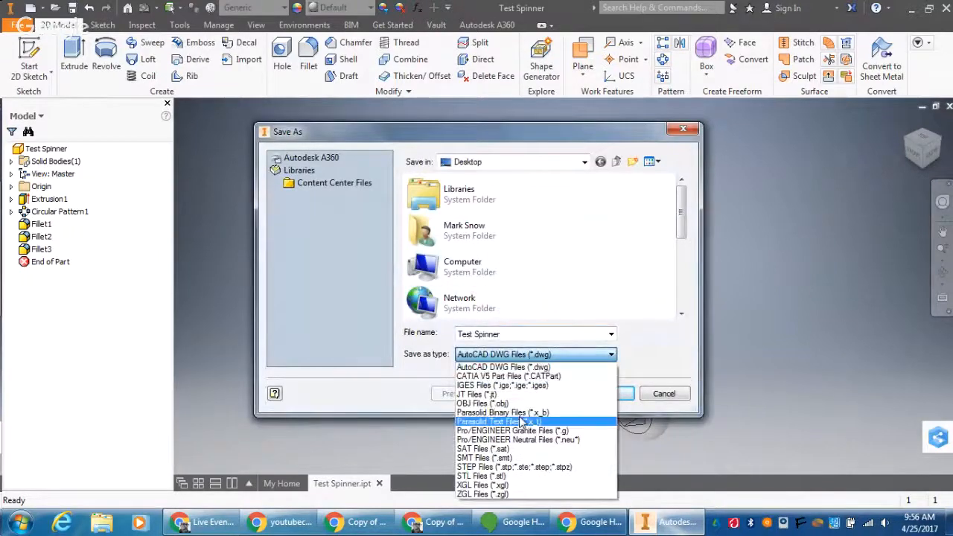
left_click(518, 475)
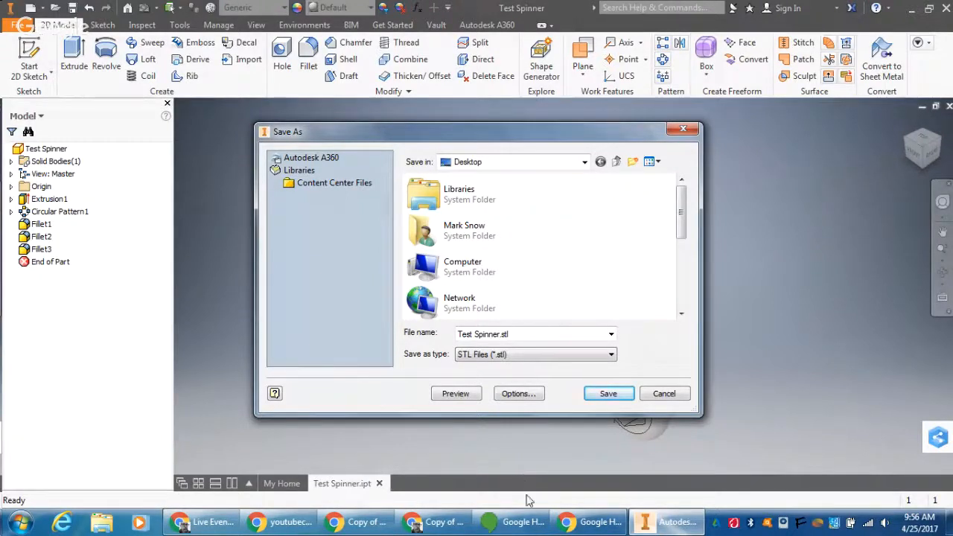
left_click(609, 394)
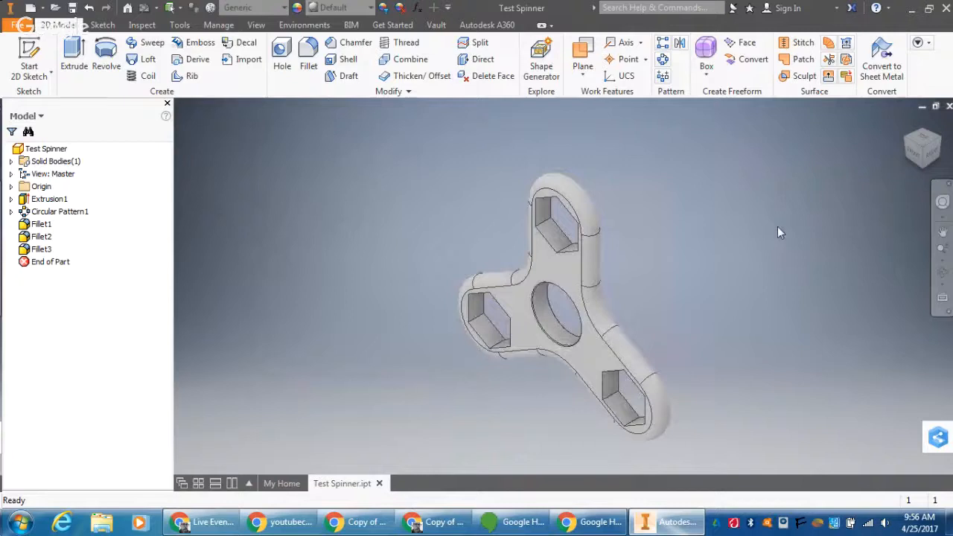
mouse_move(906, 131)
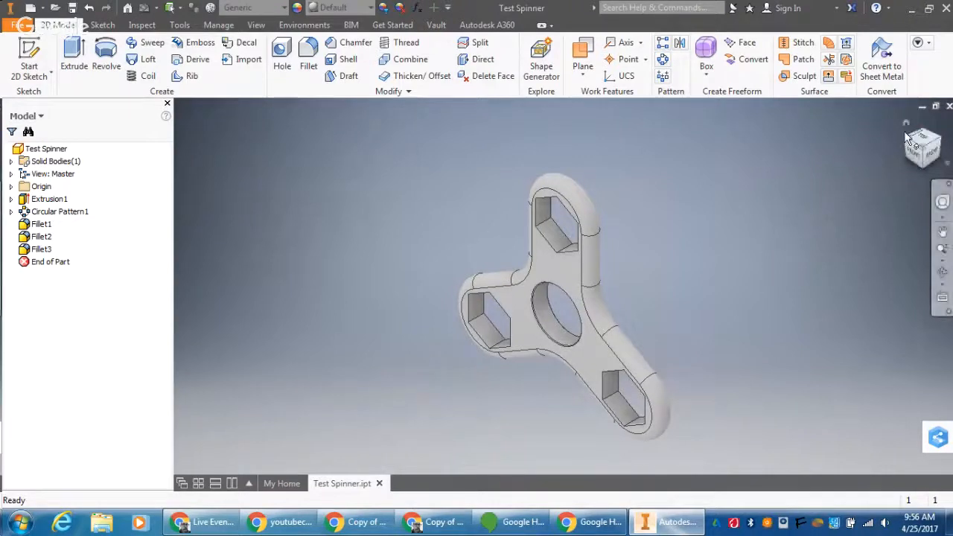